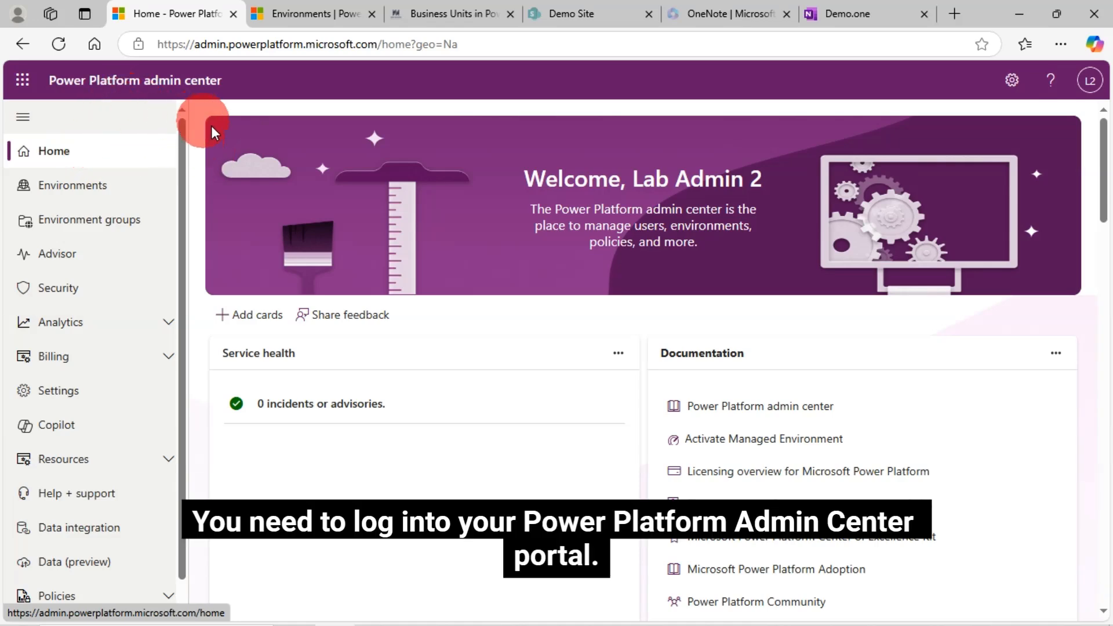
Open the details page of the Personal Productivity Environment from the environments list.
{"action": "left_click", "coordinate": [87, 196]}
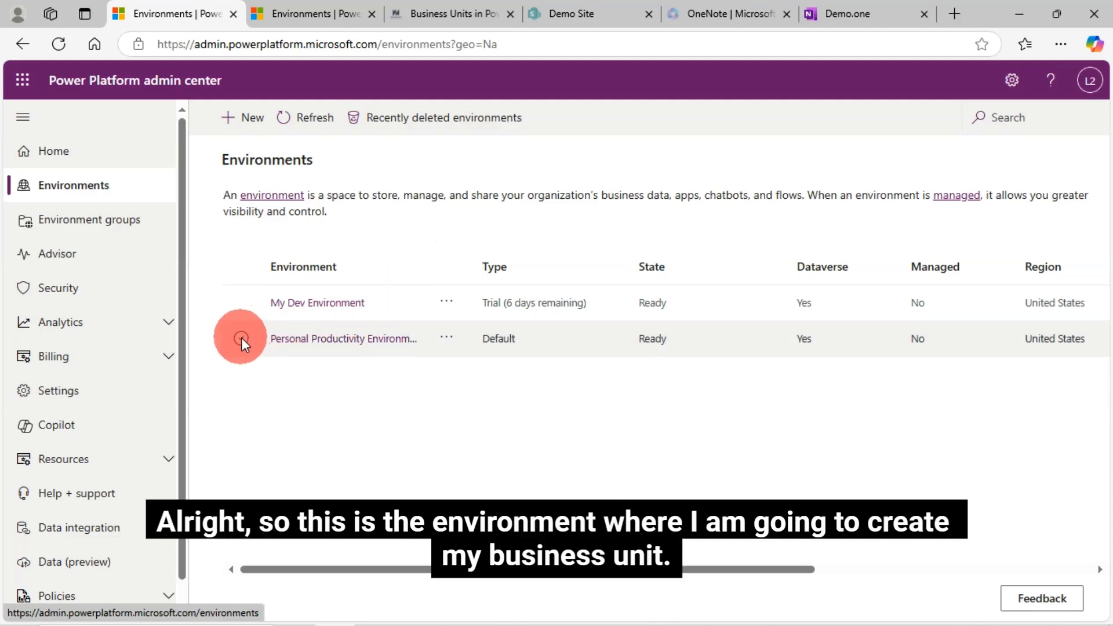
{"action": "left_click", "coordinate": [241, 338]}
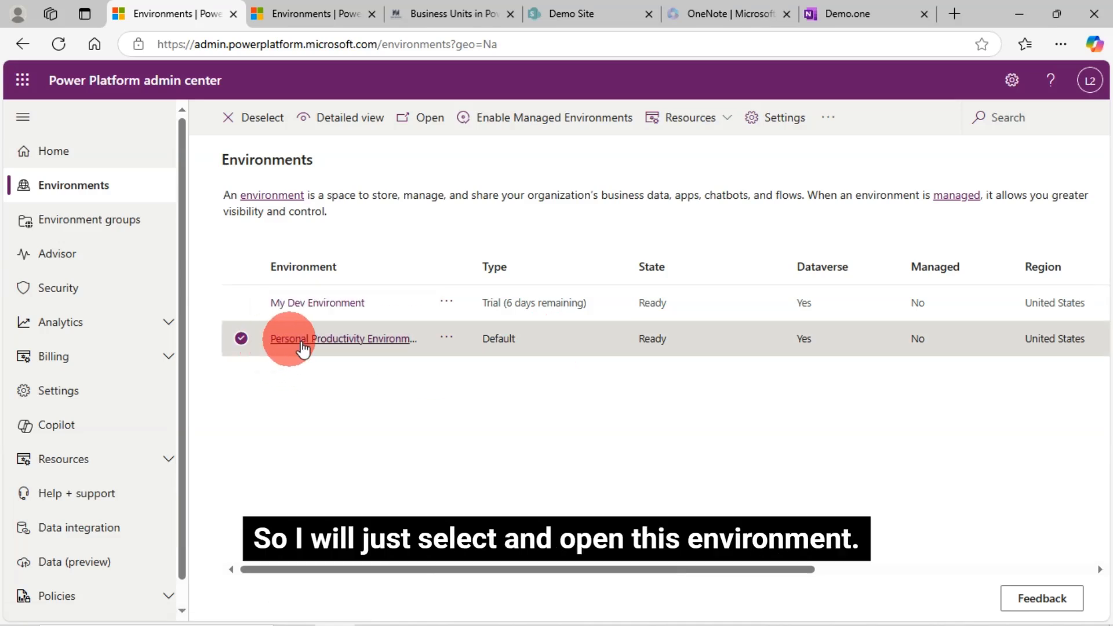
{"action": "left_click", "coordinate": [321, 349]}
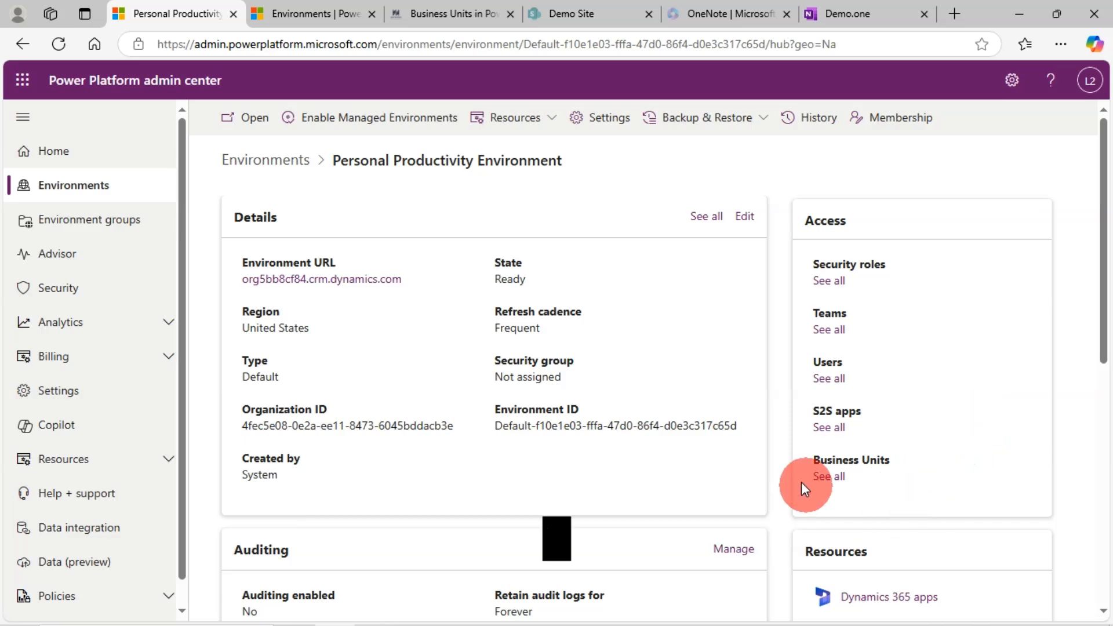
Open the environment's Business Units list from its Access section in a new browser tab and view it.
{"action": "scroll", "coordinate": [905, 464], "scroll_direction": "down", "scroll_amount": 1}
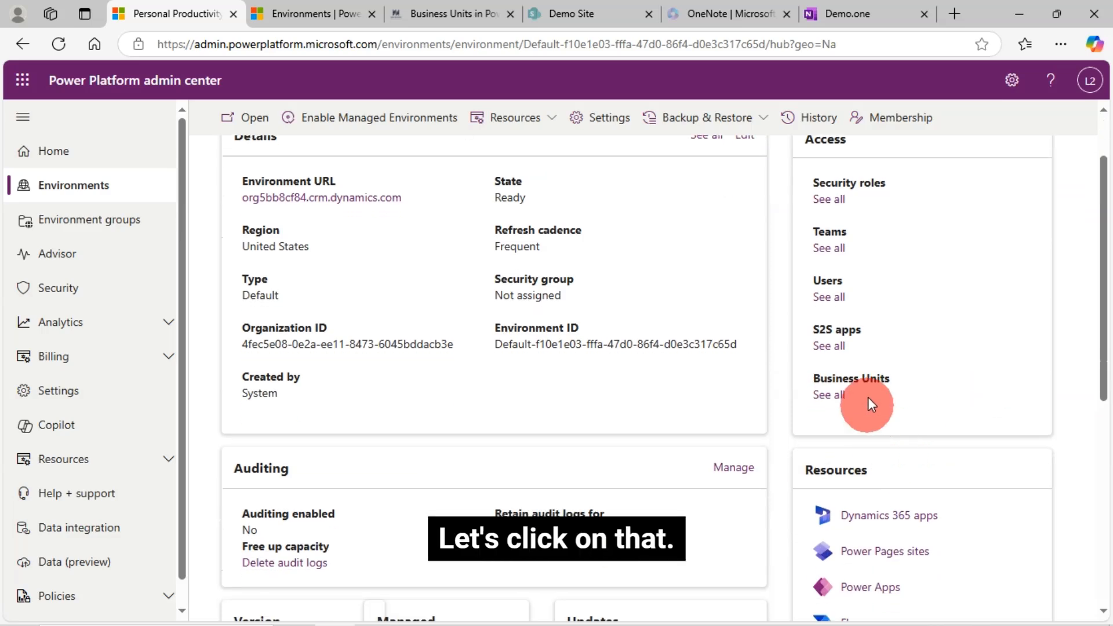
{"action": "right_click", "coordinate": [825, 395]}
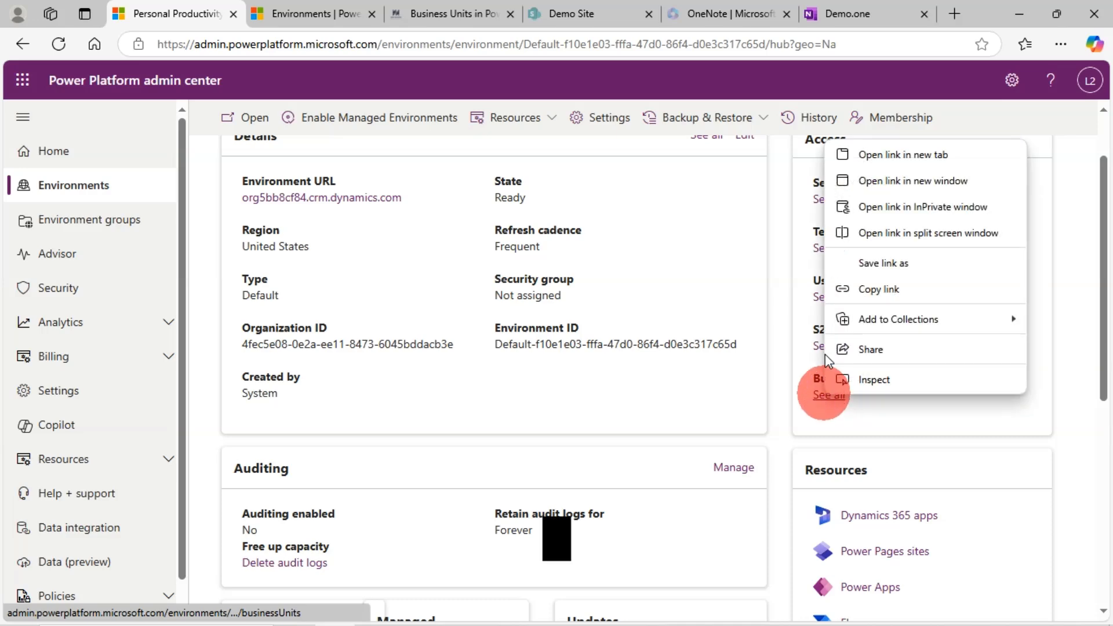
{"action": "left_click", "coordinate": [887, 156]}
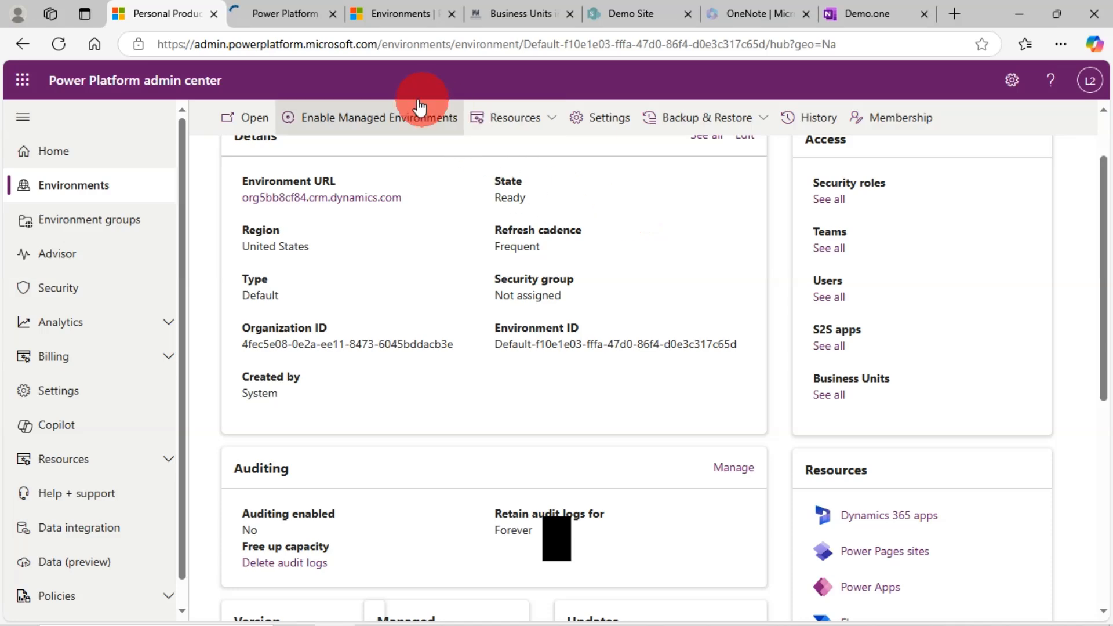
{"action": "left_click", "coordinate": [287, 15]}
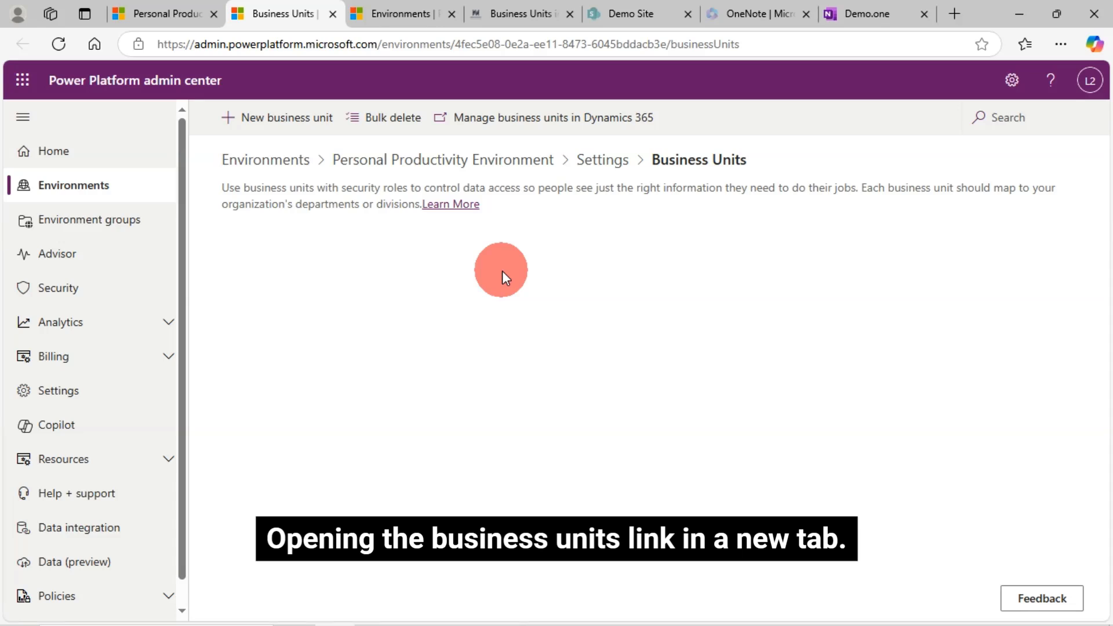
Return to the Personal Productivity Environment and open Business units from its Users + permissions settings in a new browser tab.
{"action": "left_click", "coordinate": [166, 12]}
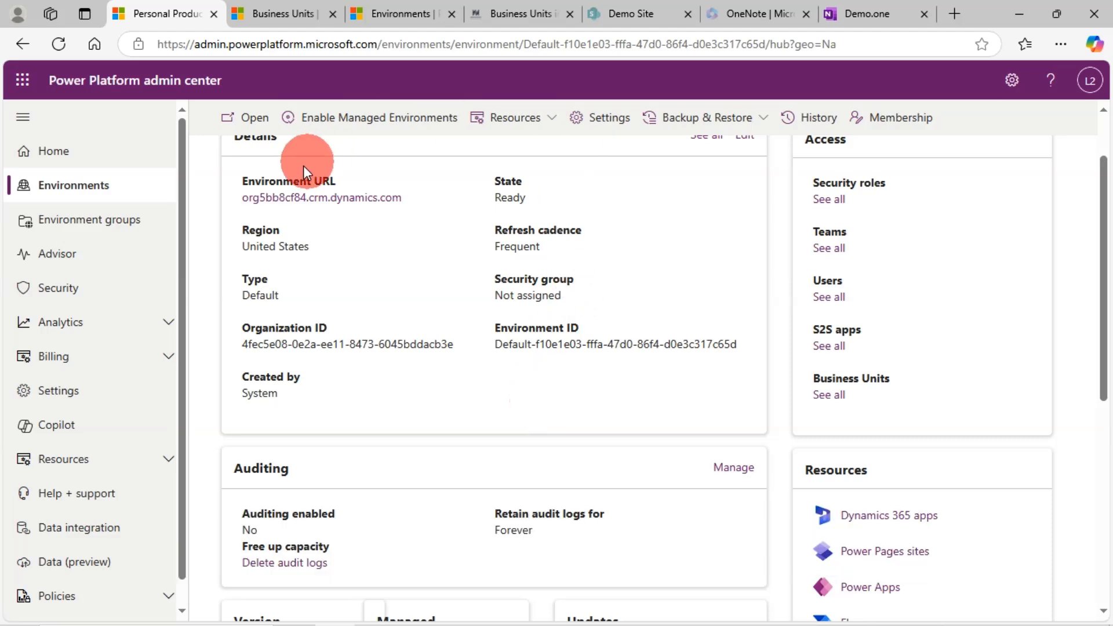
{"action": "scroll", "coordinate": [503, 168], "scroll_direction": "up", "scroll_amount": 2}
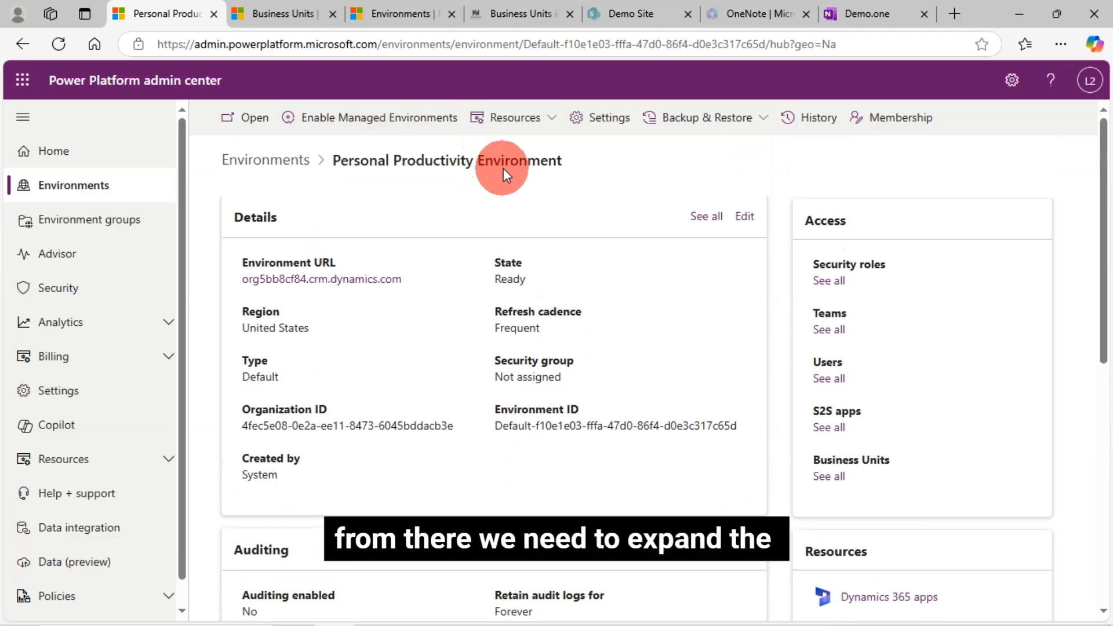
{"action": "left_click", "coordinate": [603, 121]}
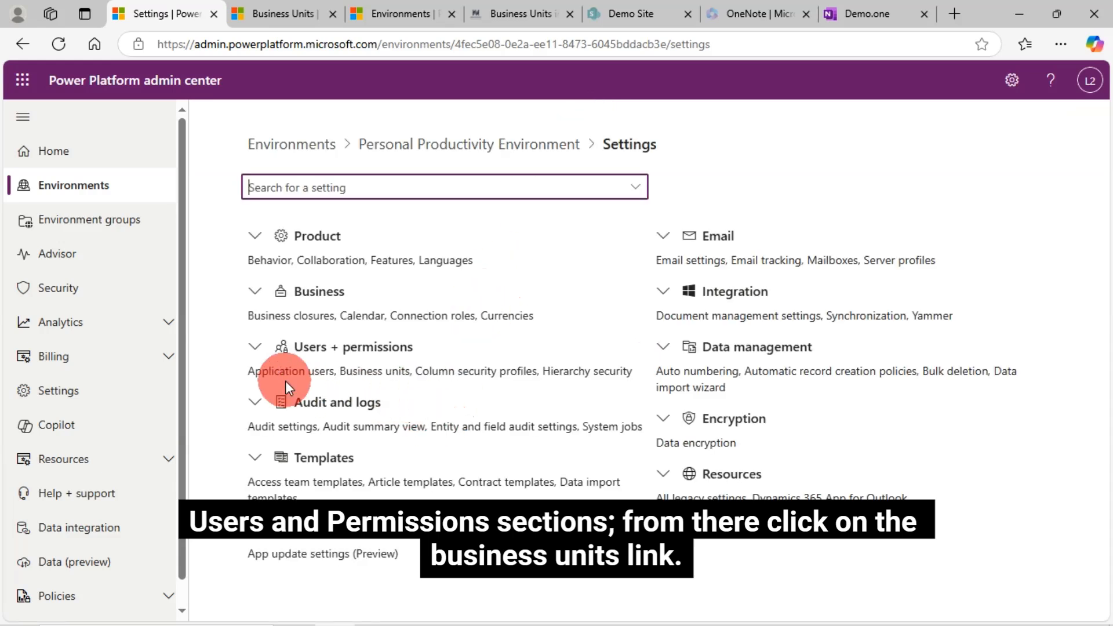
{"action": "left_click", "coordinate": [256, 350]}
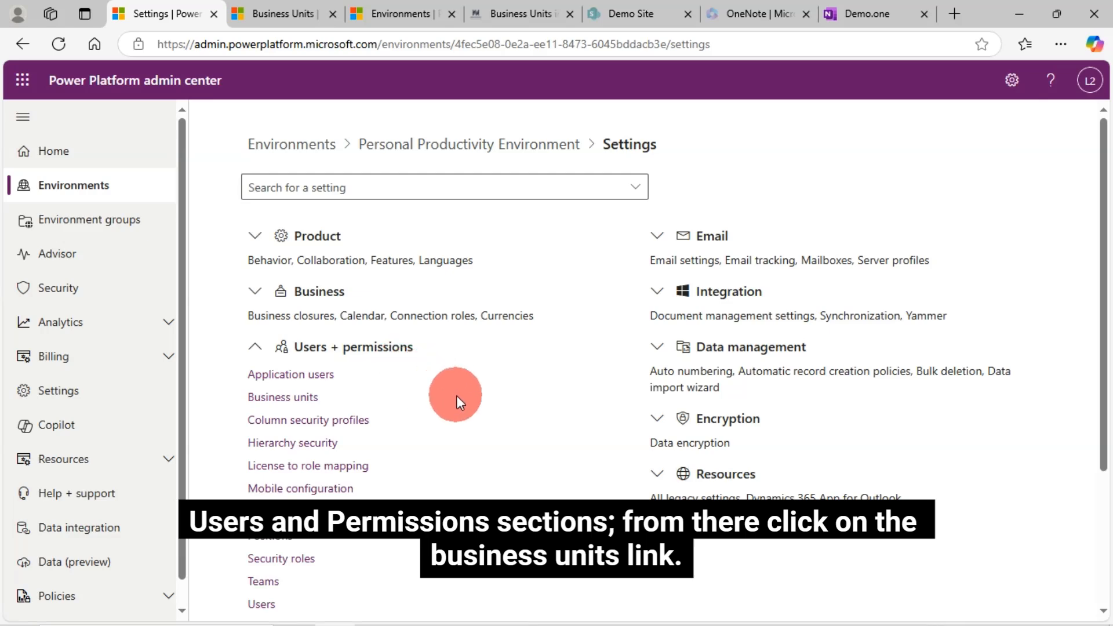
{"action": "scroll", "coordinate": [457, 395], "scroll_direction": "down", "scroll_amount": 1}
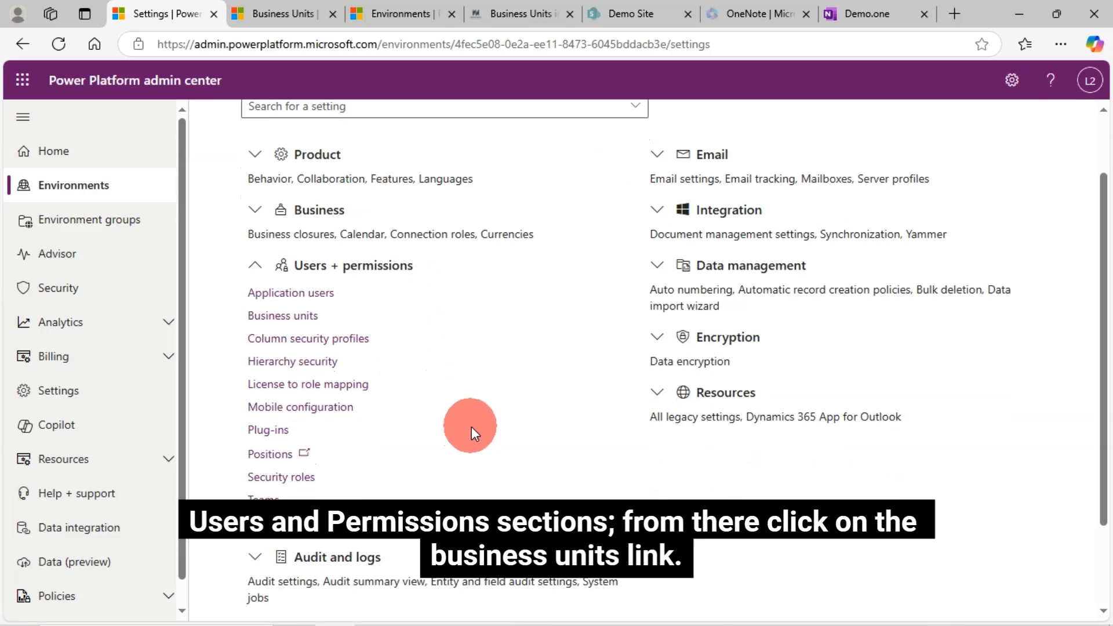
{"action": "right_click", "coordinate": [296, 320]}
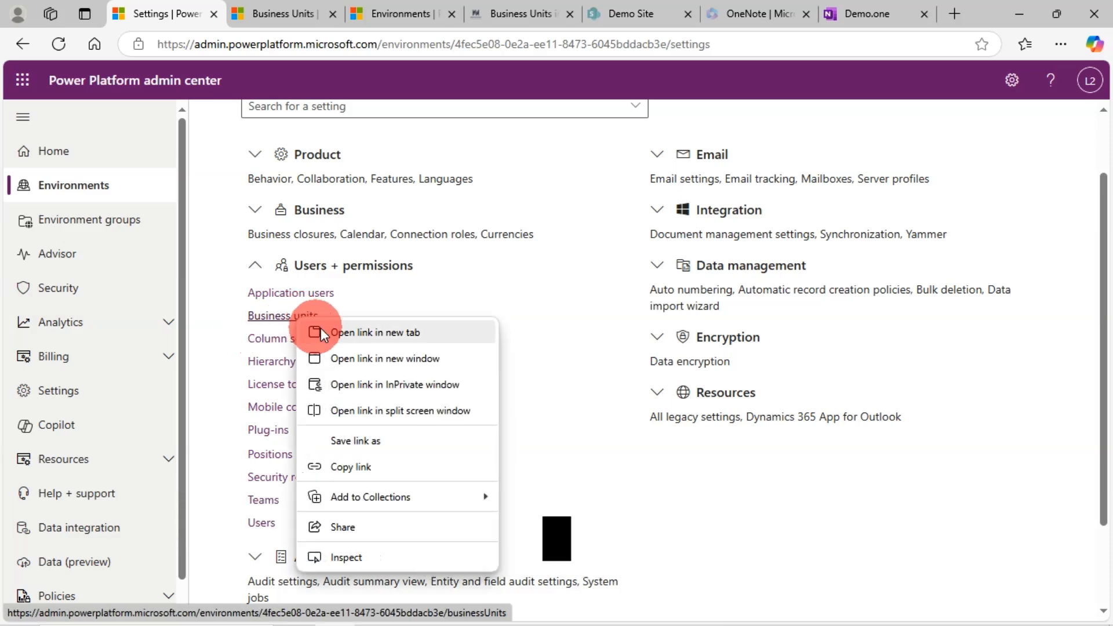
{"action": "left_click", "coordinate": [359, 332]}
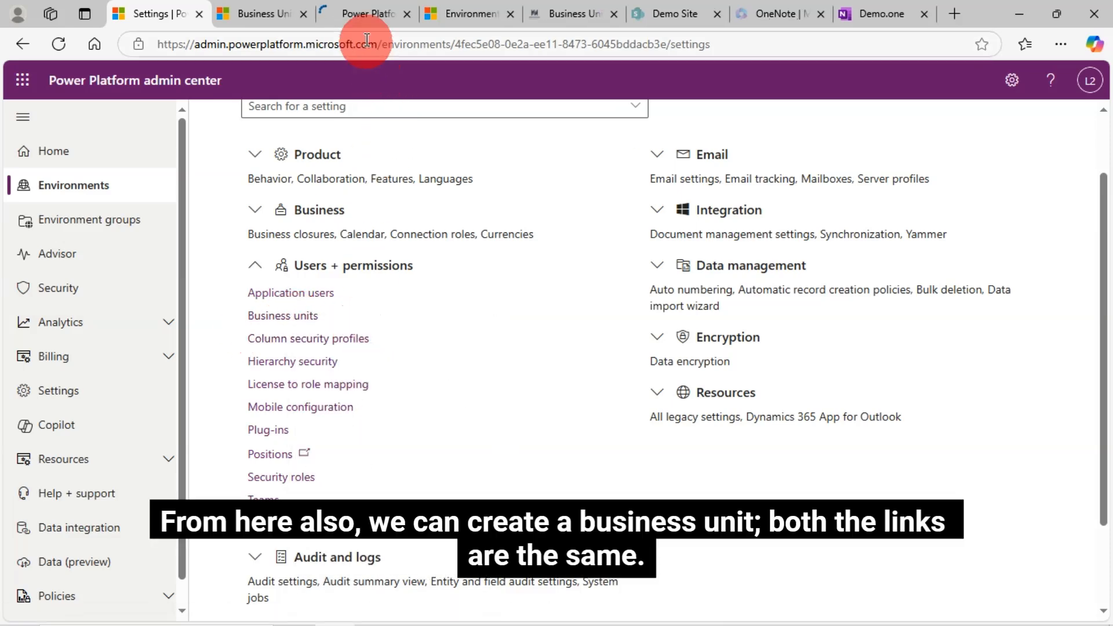
{"action": "left_click", "coordinate": [367, 16]}
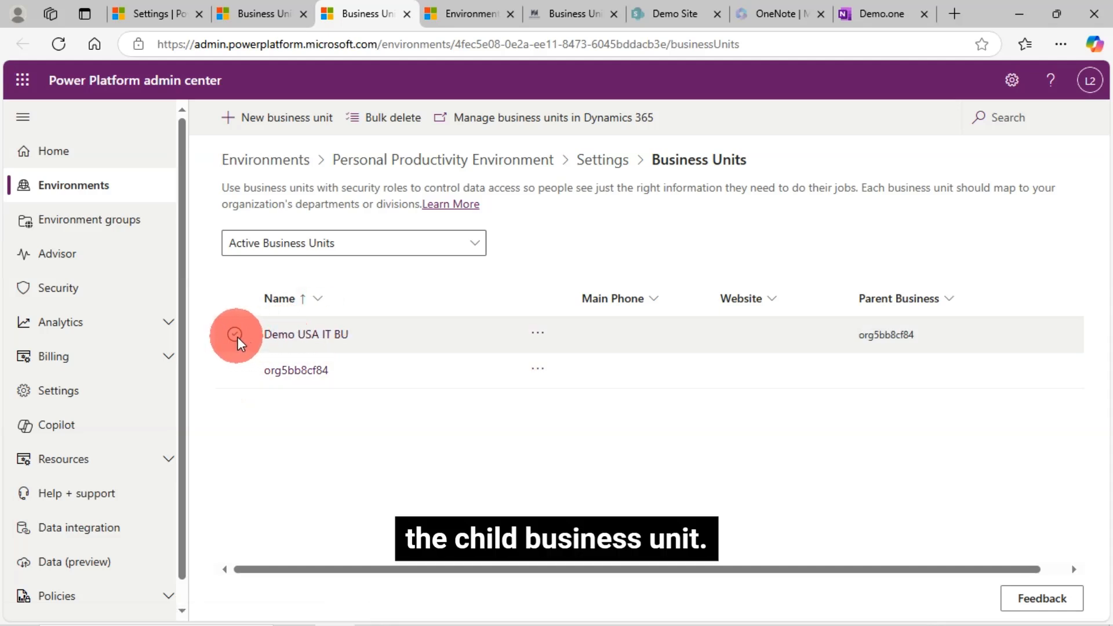
Start a new business unit named Demo Business Unit and enter IT as its division.
{"action": "left_click", "coordinate": [287, 128]}
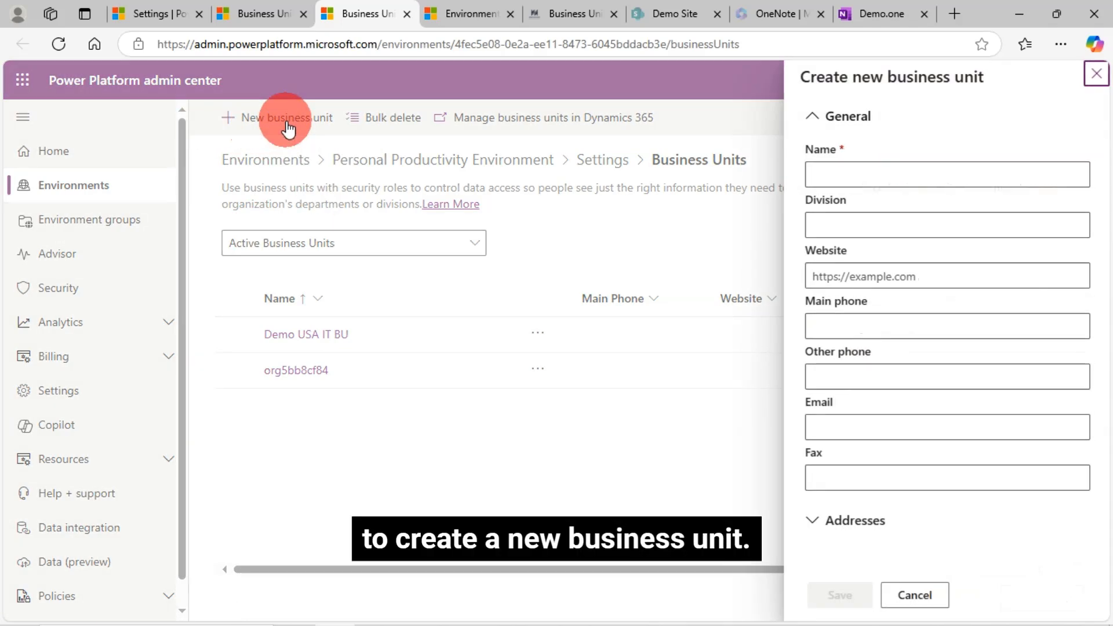
{"action": "left_click", "coordinate": [852, 171]}
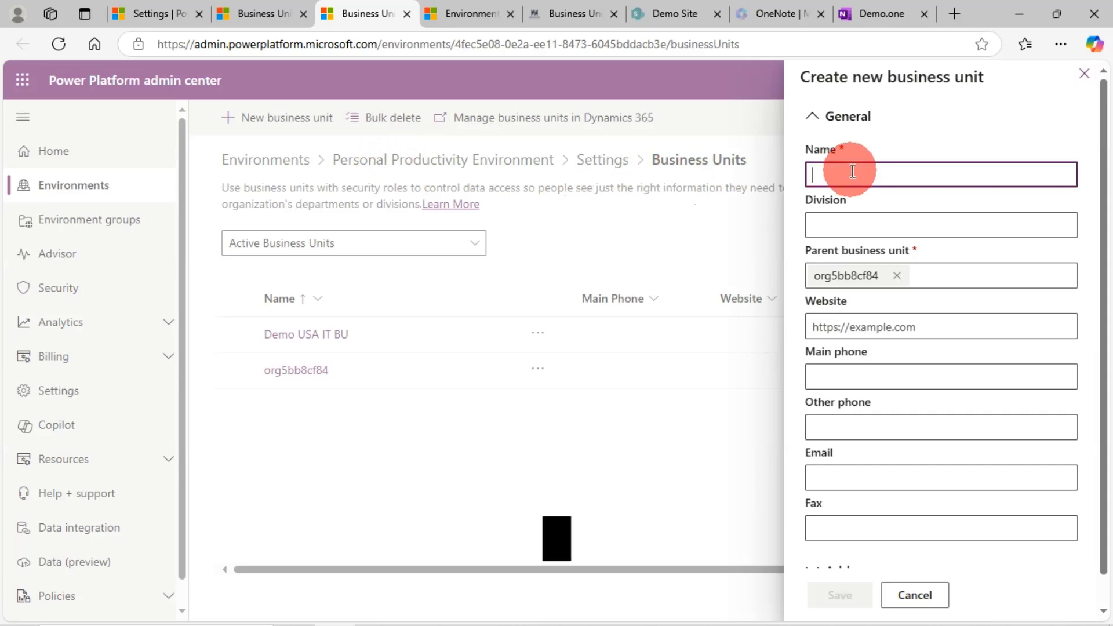
{"action": "type", "text": "De"}
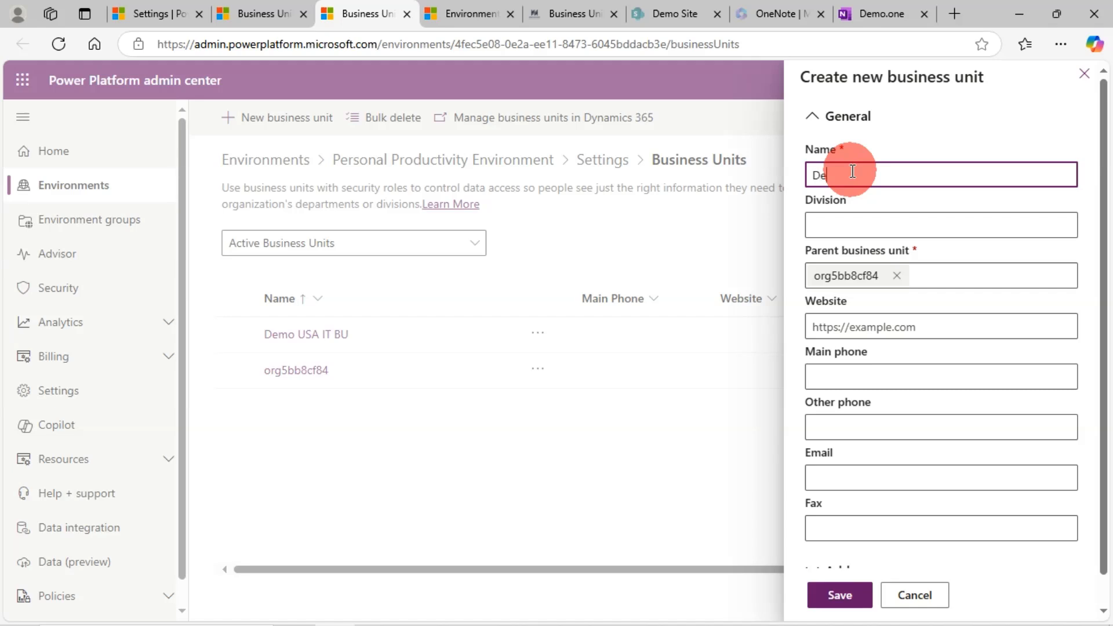
{"action": "type", "text": "mo Busin"}
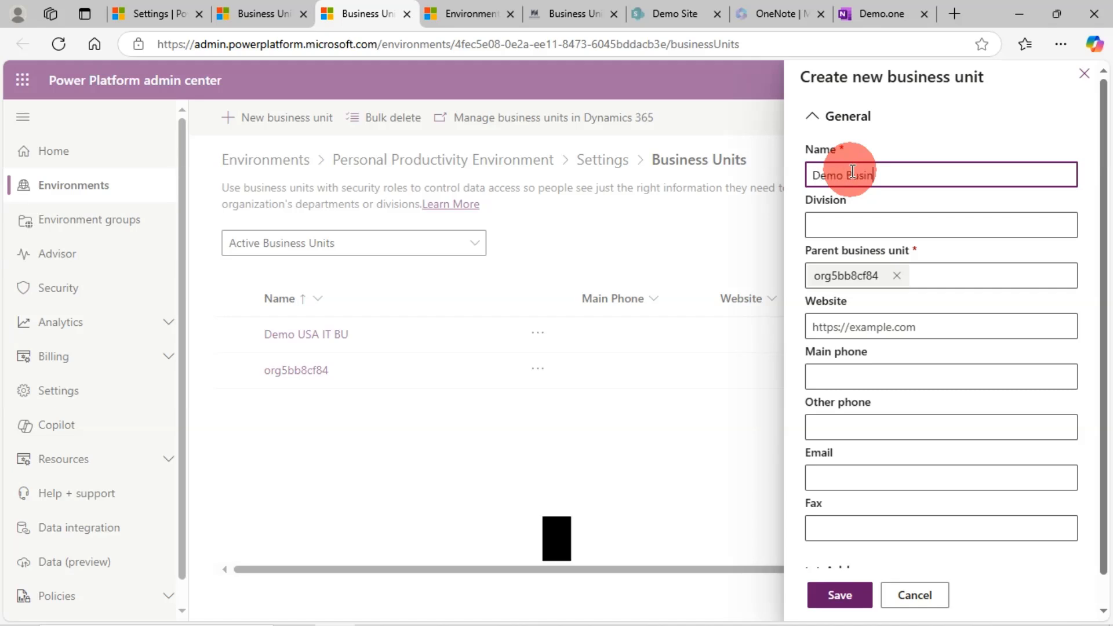
{"action": "type", "text": "ess Unit"}
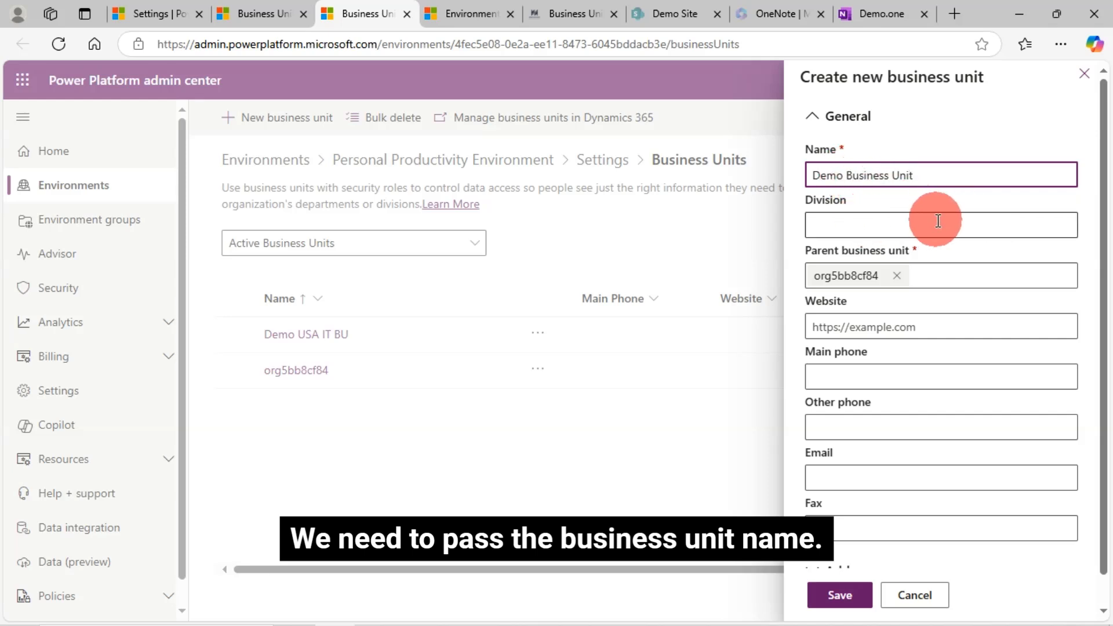
{"action": "left_click", "coordinate": [861, 221]}
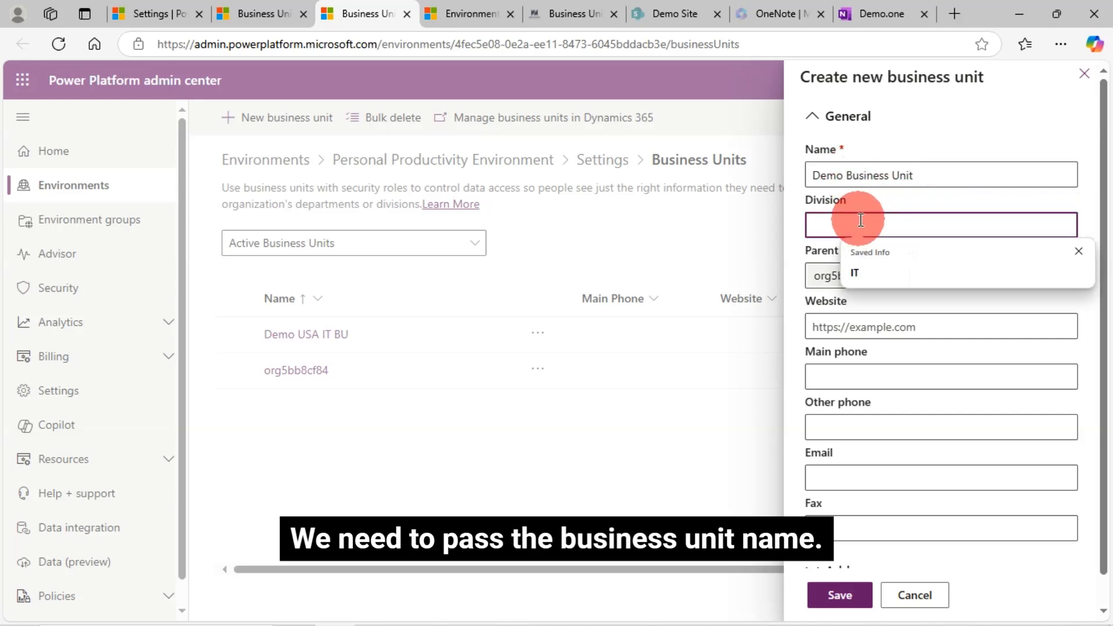
{"action": "type", "text": "IT"}
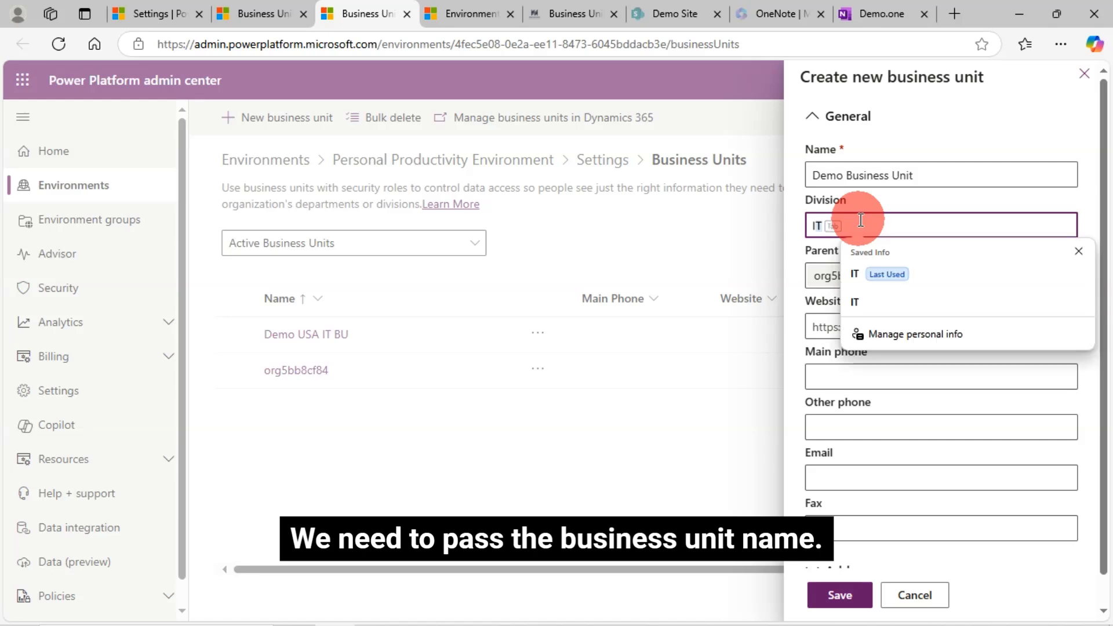
Collapse the General section and examine the bill-to and ship-to fields in the Addresses section.
{"action": "left_click", "coordinate": [899, 119]}
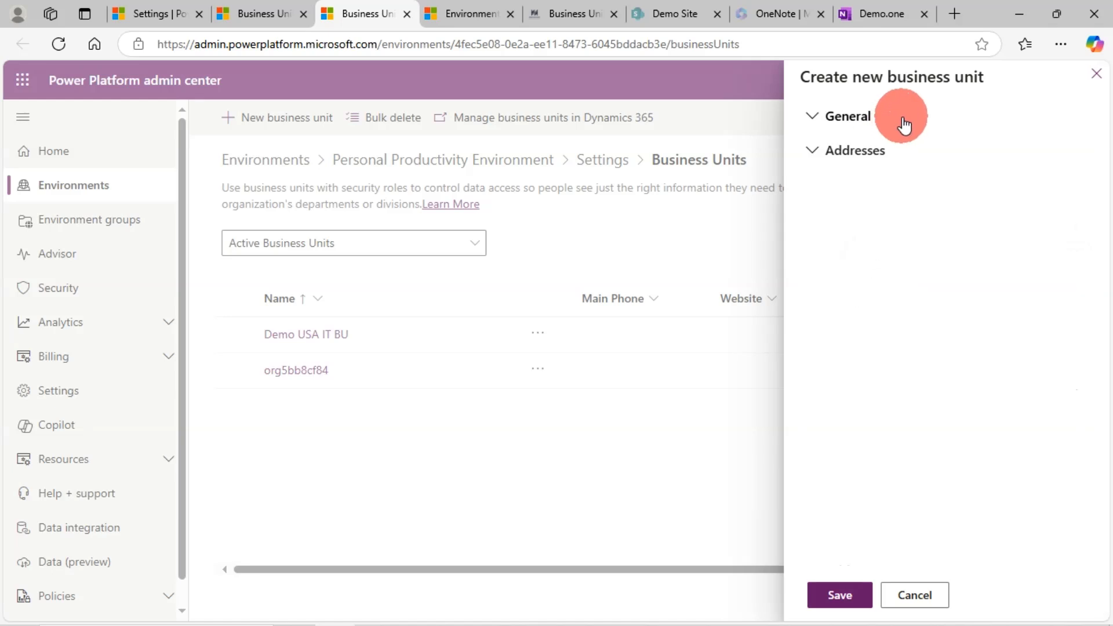
{"action": "left_click", "coordinate": [818, 120]}
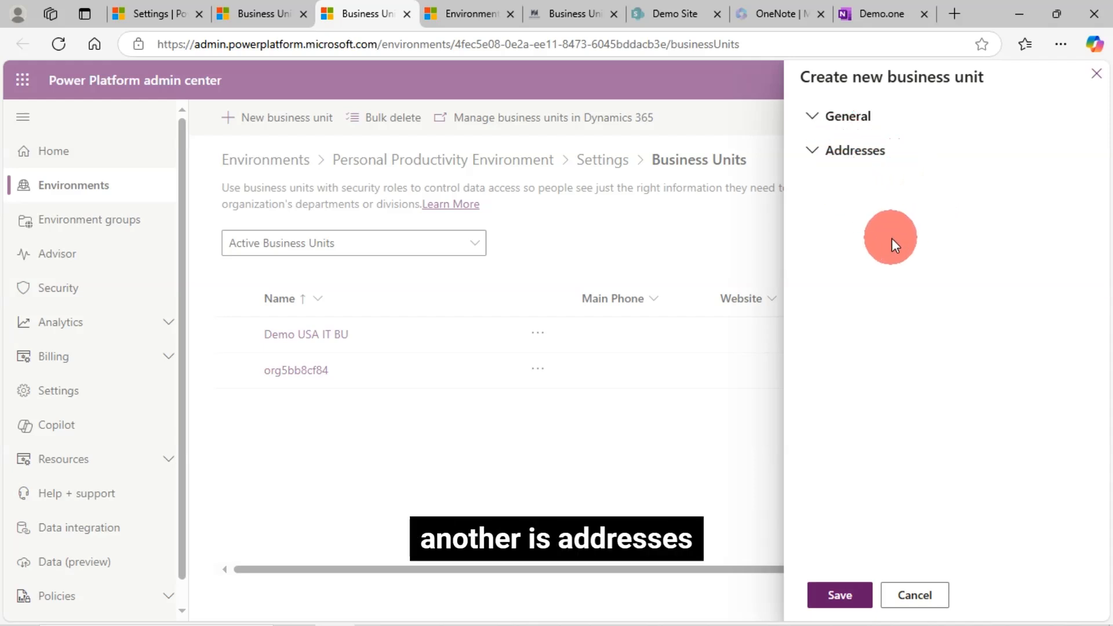
{"action": "left_click", "coordinate": [818, 150]}
{"action": "scroll", "coordinate": [1031, 371], "scroll_direction": "down", "scroll_amount": 5}
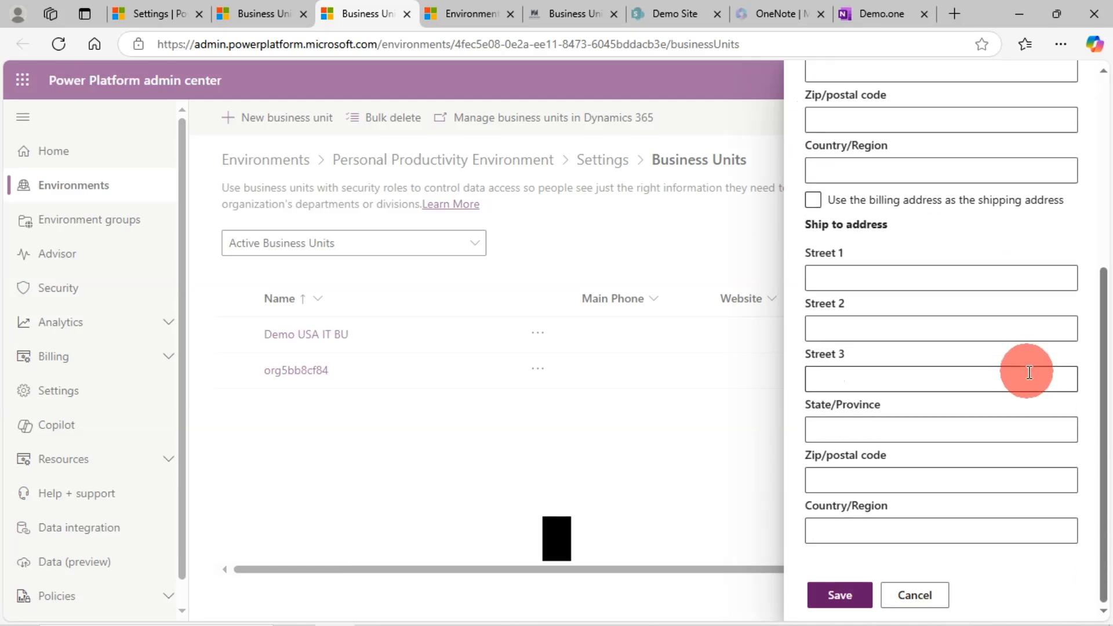
{"action": "scroll", "coordinate": [1029, 372], "scroll_direction": "up", "scroll_amount": 4}
{"action": "scroll", "coordinate": [1029, 372], "scroll_direction": "up", "scroll_amount": 1}
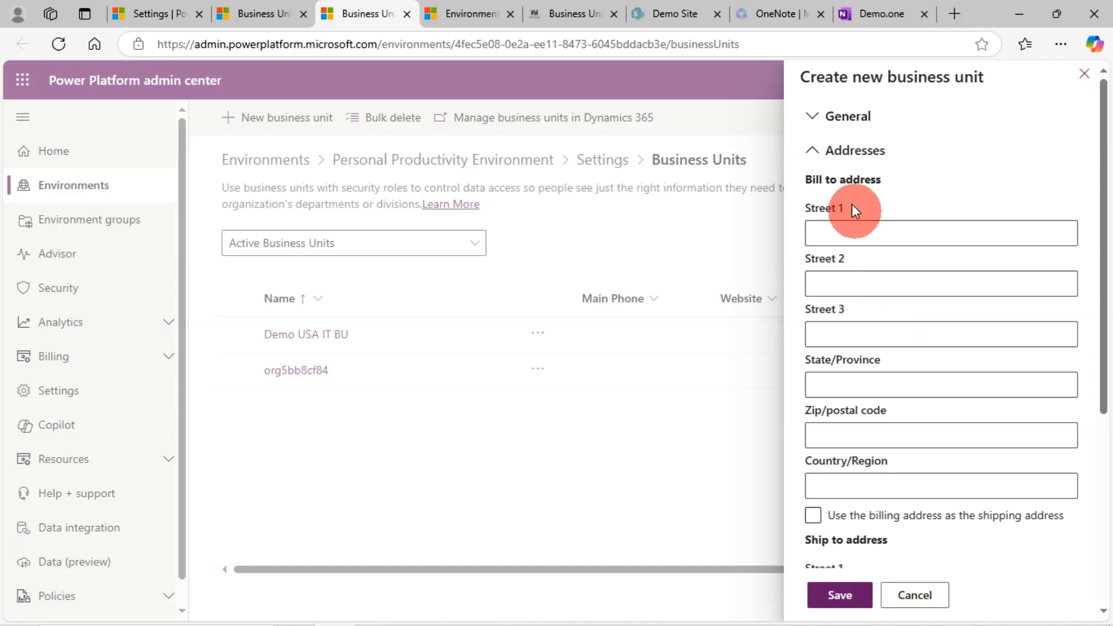
Reopen the General section and fill in the division as IT using the saved suggestion.
{"action": "left_click", "coordinate": [814, 119]}
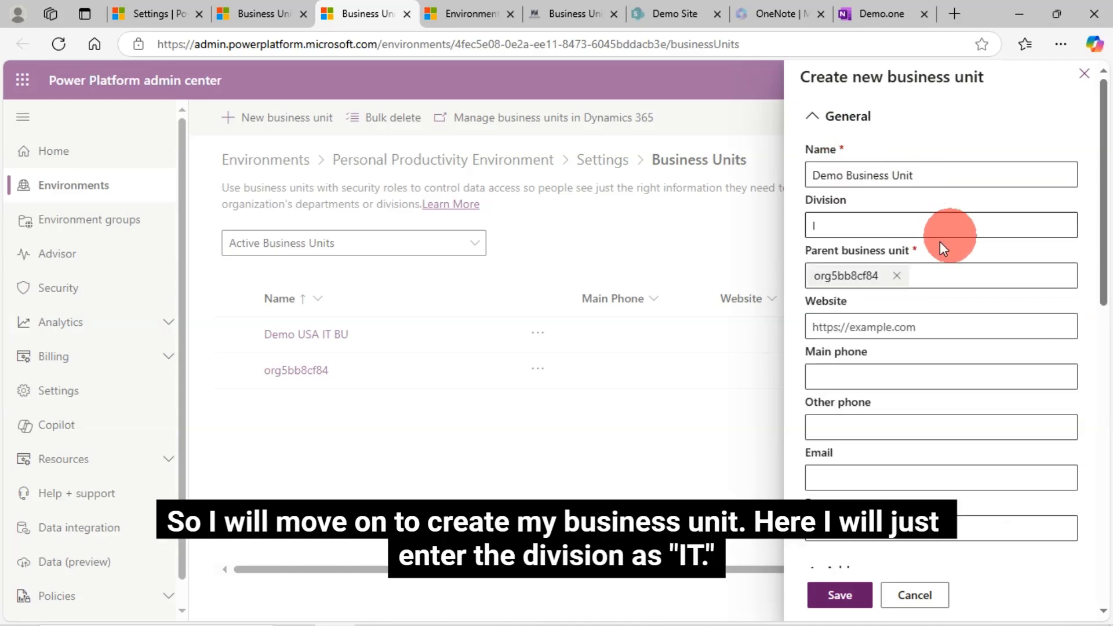
{"action": "left_click", "coordinate": [893, 232]}
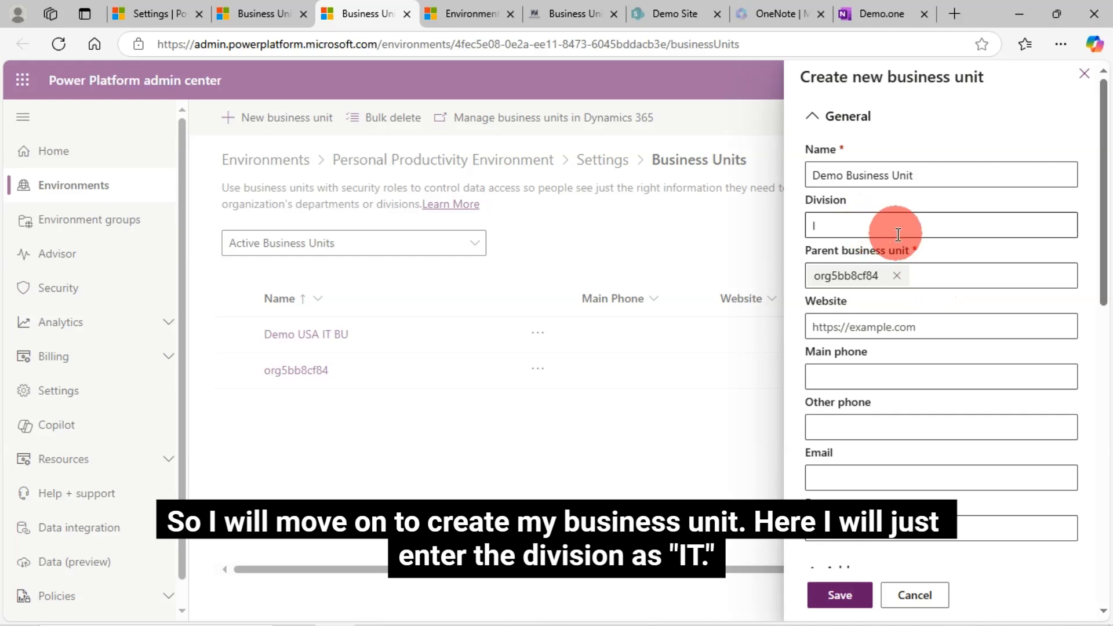
{"action": "type", "text": "IT"}
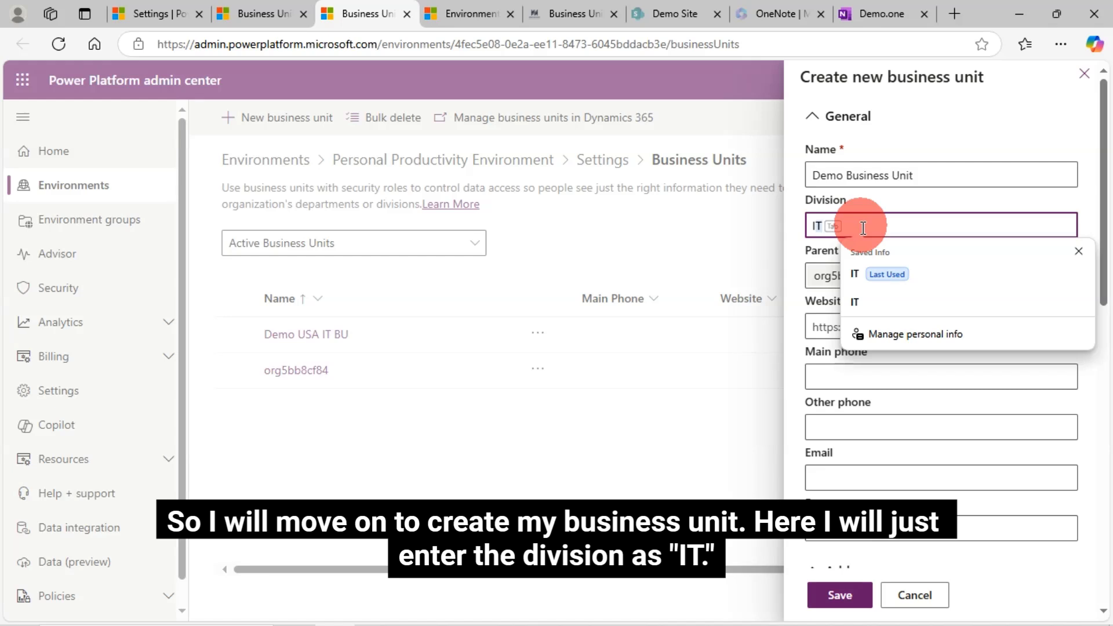
{"action": "left_click", "coordinate": [854, 270]}
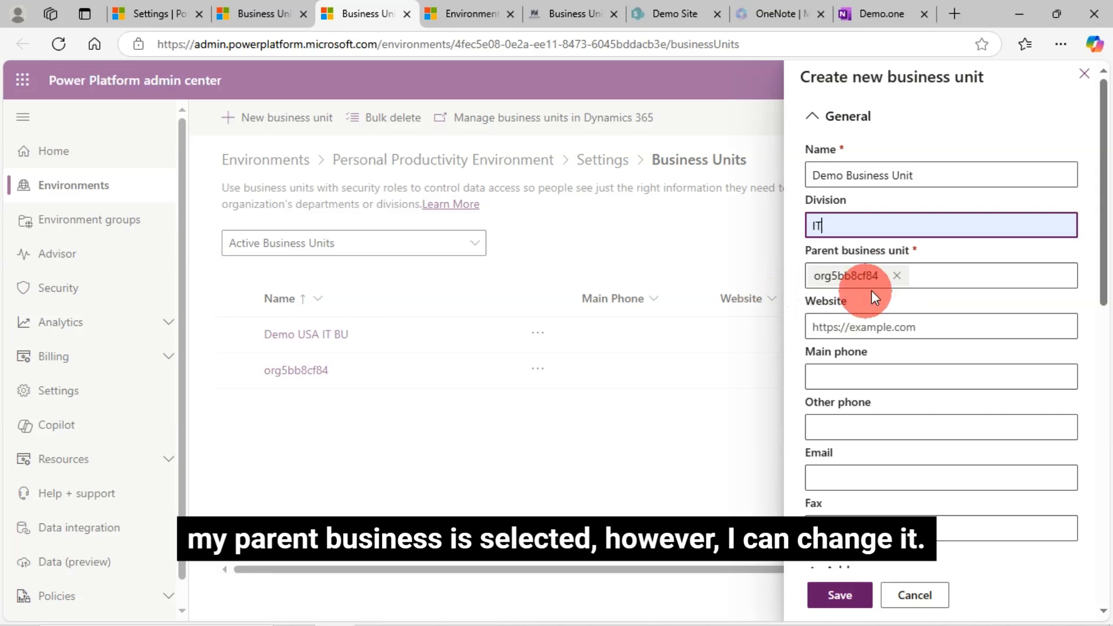
Replace the preselected parent business unit with Demo USA IT BU.
{"action": "left_click", "coordinate": [897, 276]}
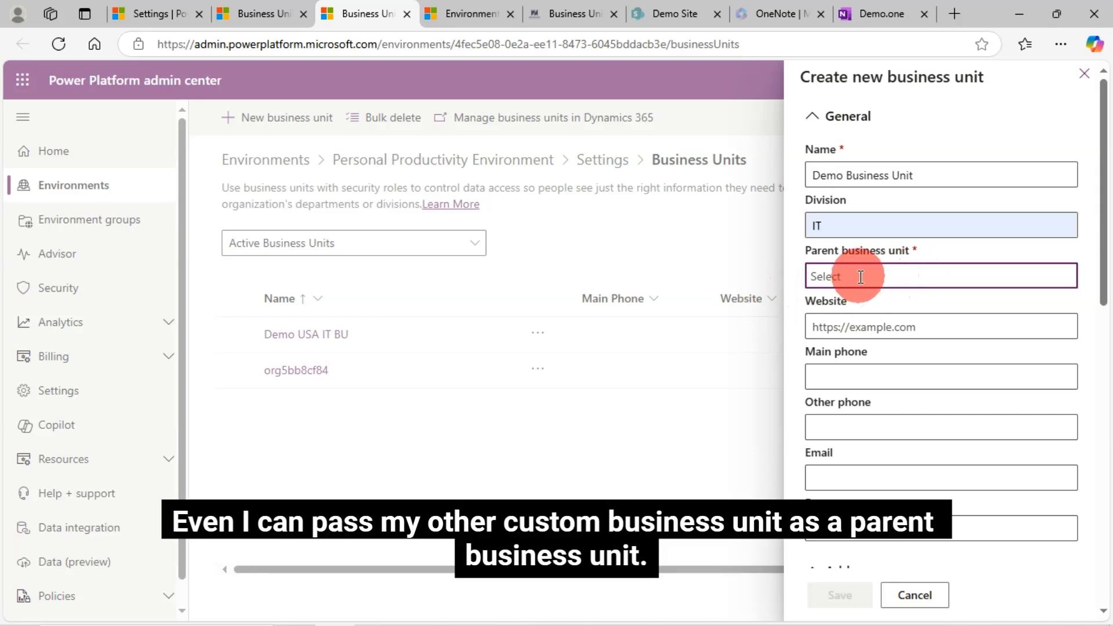
{"action": "type", "text": "Demo USA IT BU"}
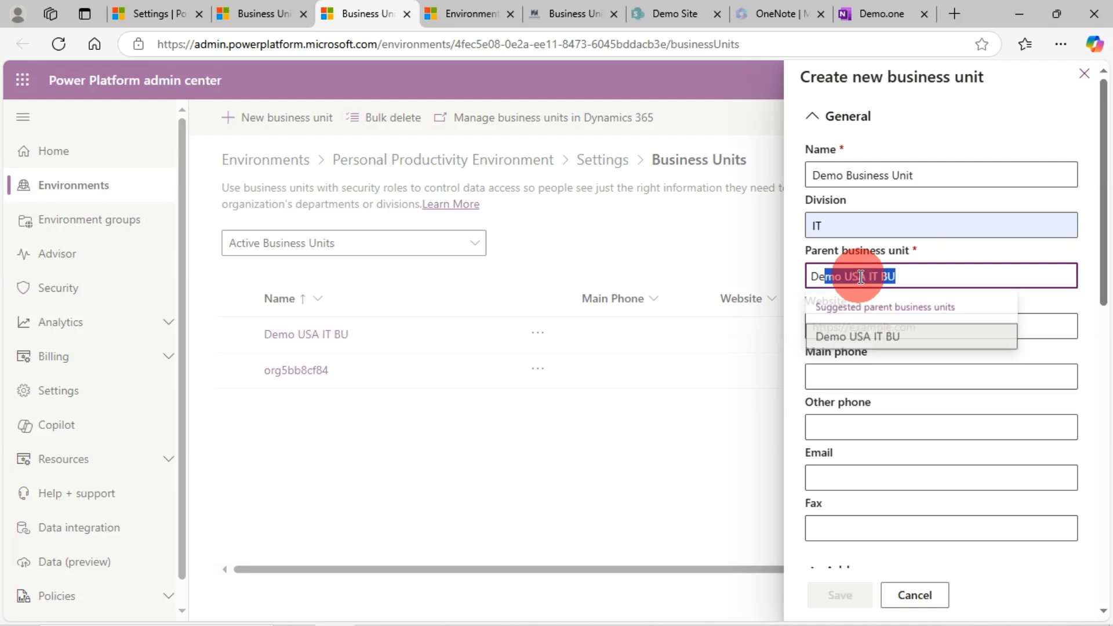
{"action": "left_click", "coordinate": [860, 347]}
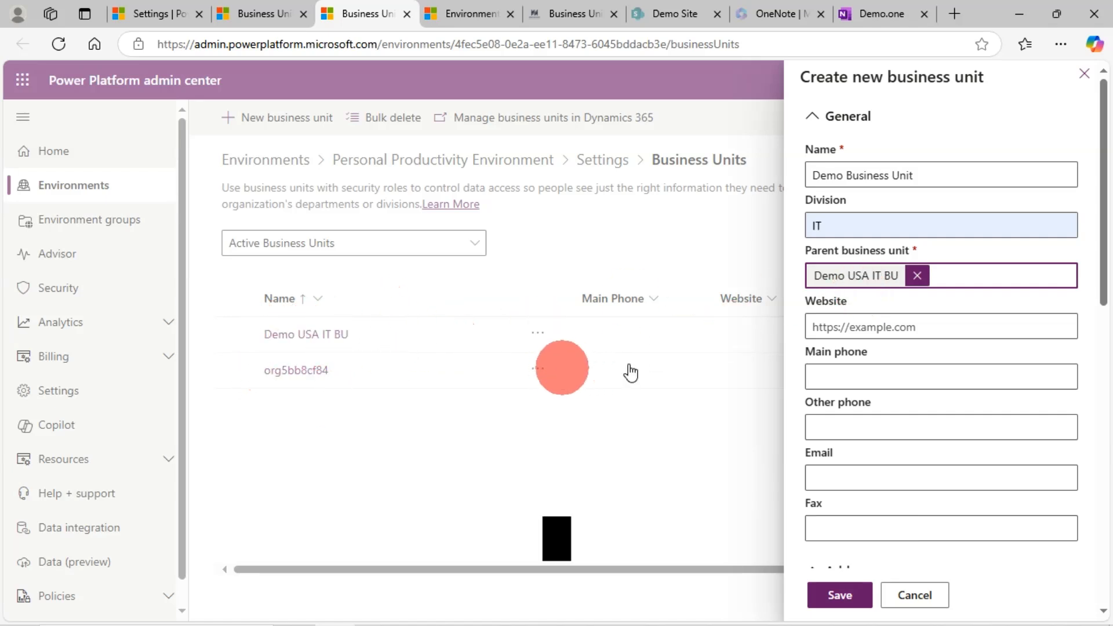
Replace the parent business unit with org5bb8cf84.
{"action": "left_click", "coordinate": [917, 285]}
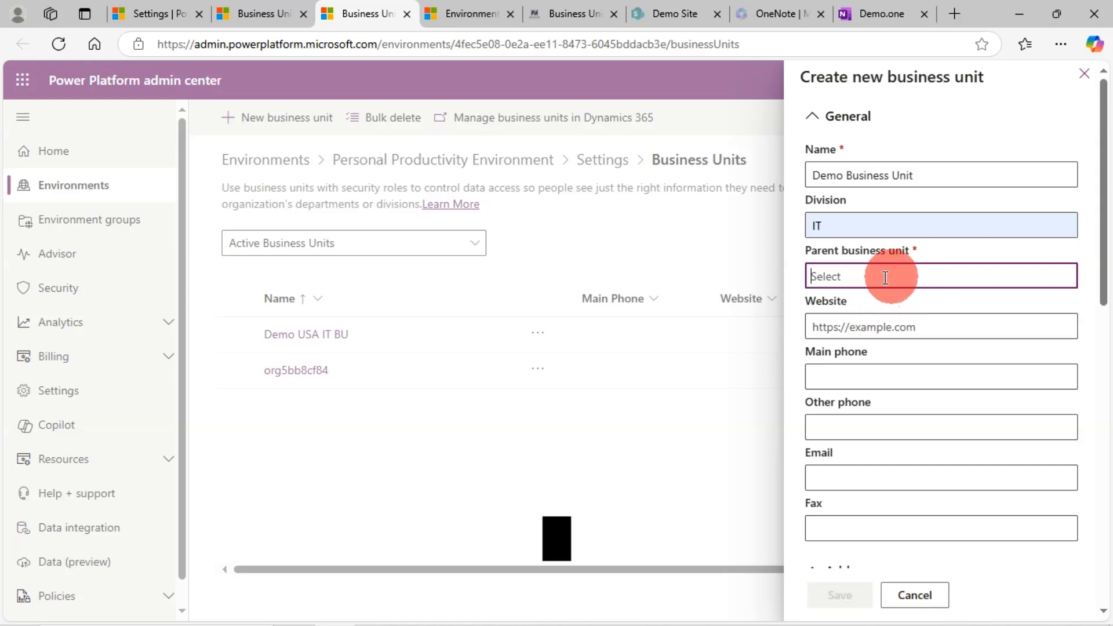
{"action": "type", "text": "org5bb8cf84"}
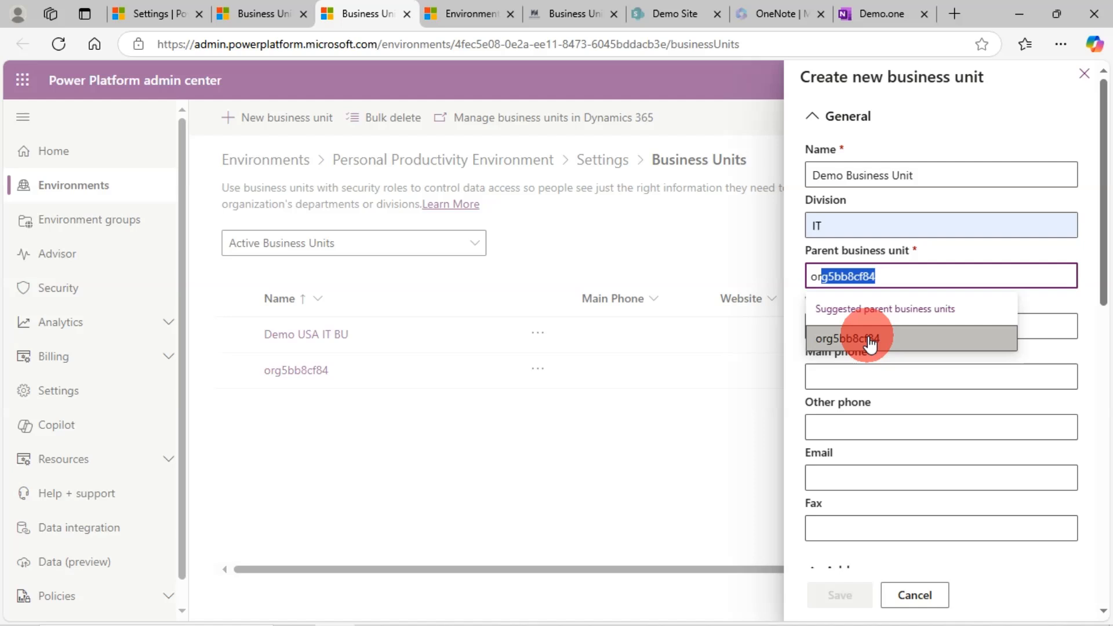
{"action": "left_click", "coordinate": [869, 341]}
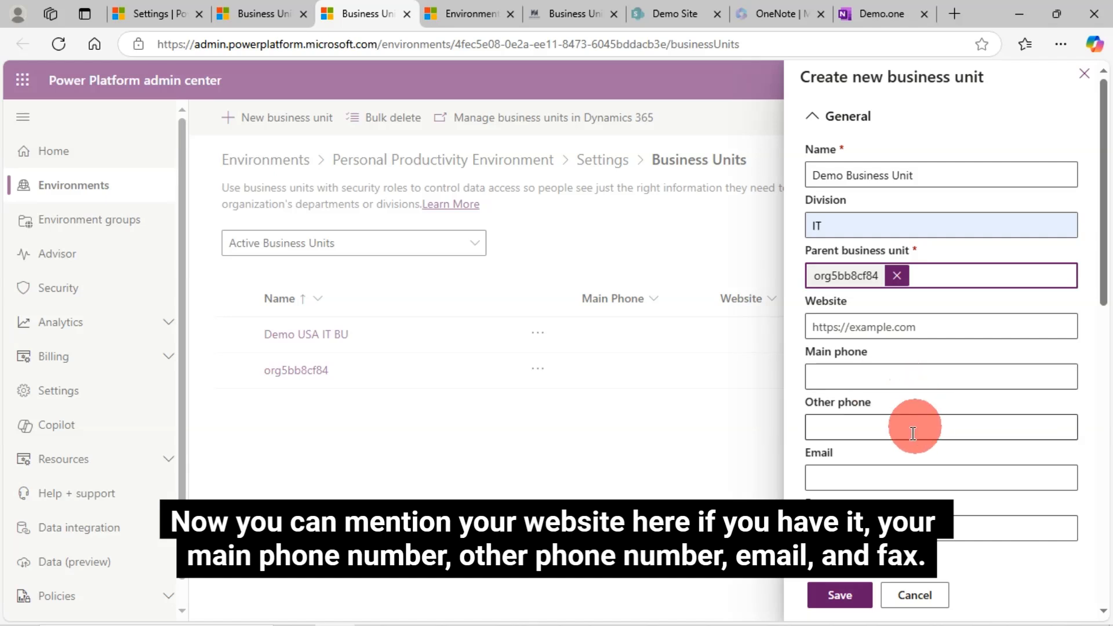
Examine the optional contact fields and the bill-to and ship-to address fields of the new business unit form.
{"action": "scroll", "coordinate": [910, 458], "scroll_direction": "down", "scroll_amount": 1}
{"action": "scroll", "coordinate": [910, 473], "scroll_direction": "down", "scroll_amount": 1}
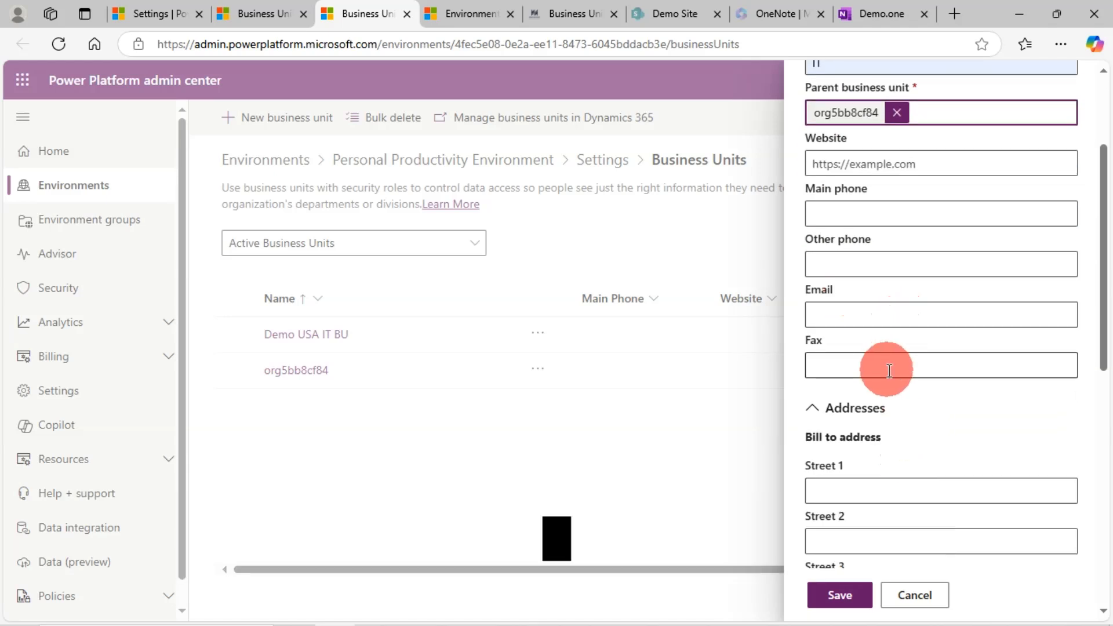
{"action": "scroll", "coordinate": [930, 365], "scroll_direction": "down", "scroll_amount": 2}
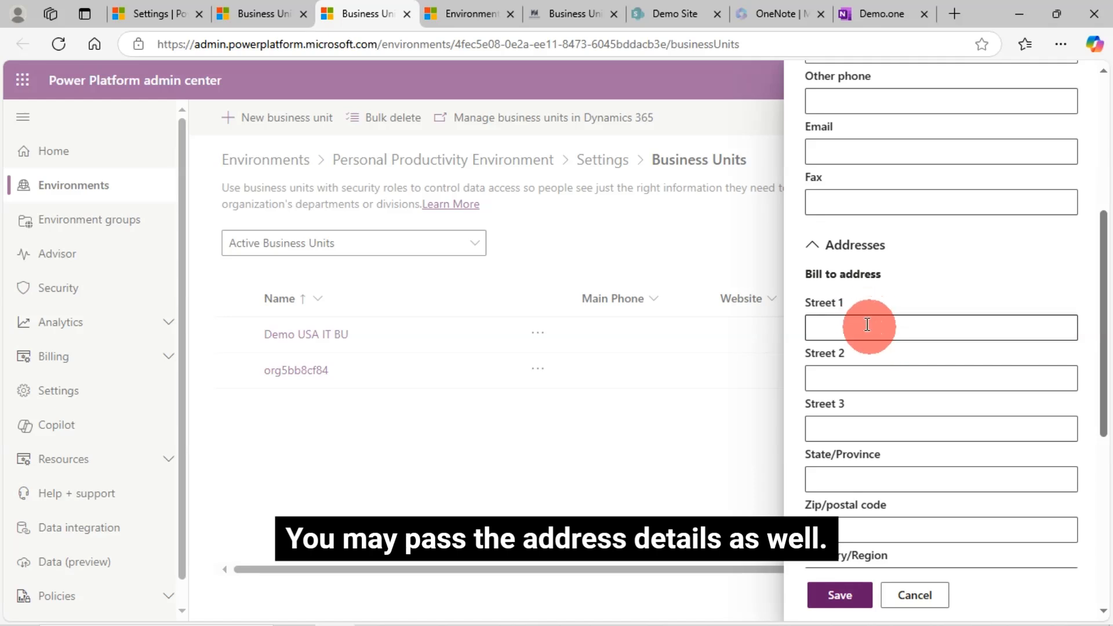
{"action": "scroll", "coordinate": [914, 440], "scroll_direction": "down", "scroll_amount": 1}
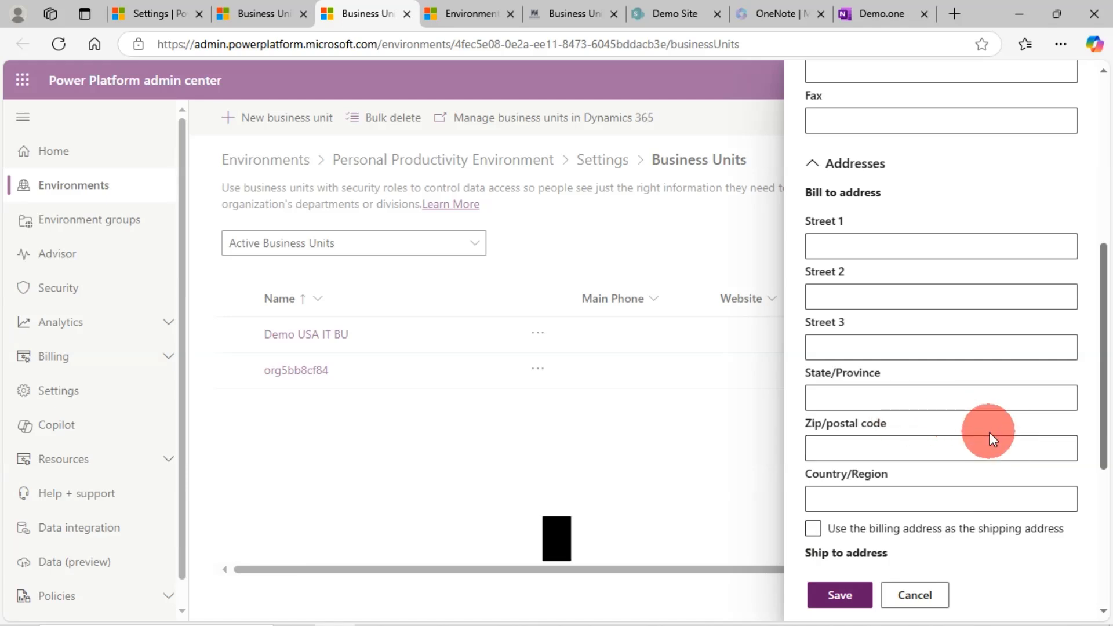
{"action": "scroll", "coordinate": [961, 471], "scroll_direction": "down", "scroll_amount": 2}
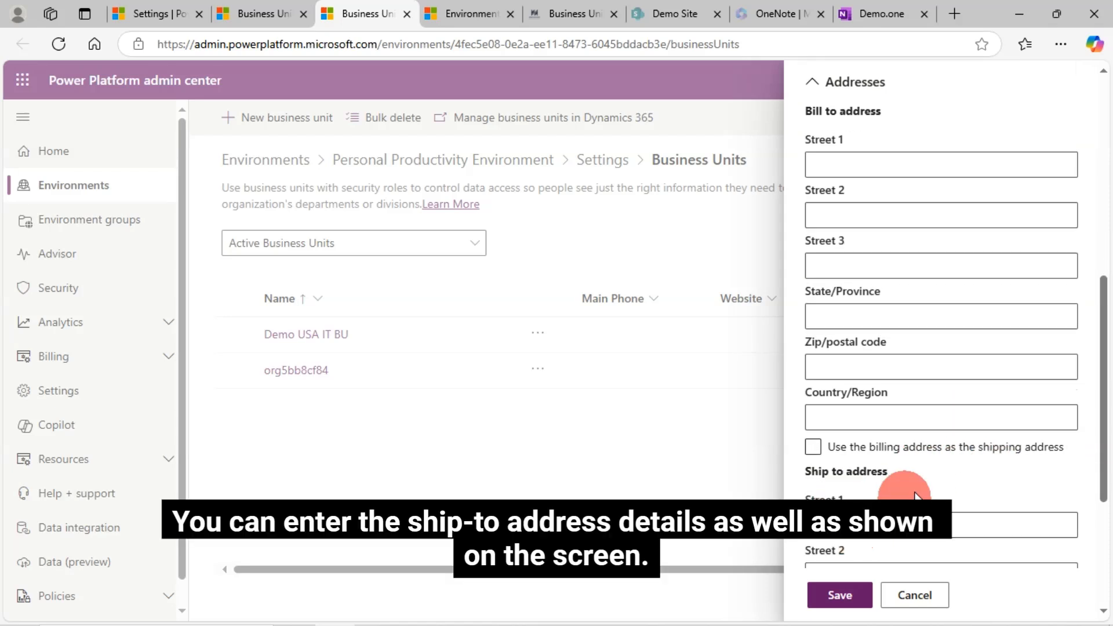
{"action": "scroll", "coordinate": [913, 493], "scroll_direction": "down", "scroll_amount": 2}
{"action": "scroll", "coordinate": [875, 448], "scroll_direction": "down", "scroll_amount": 1}
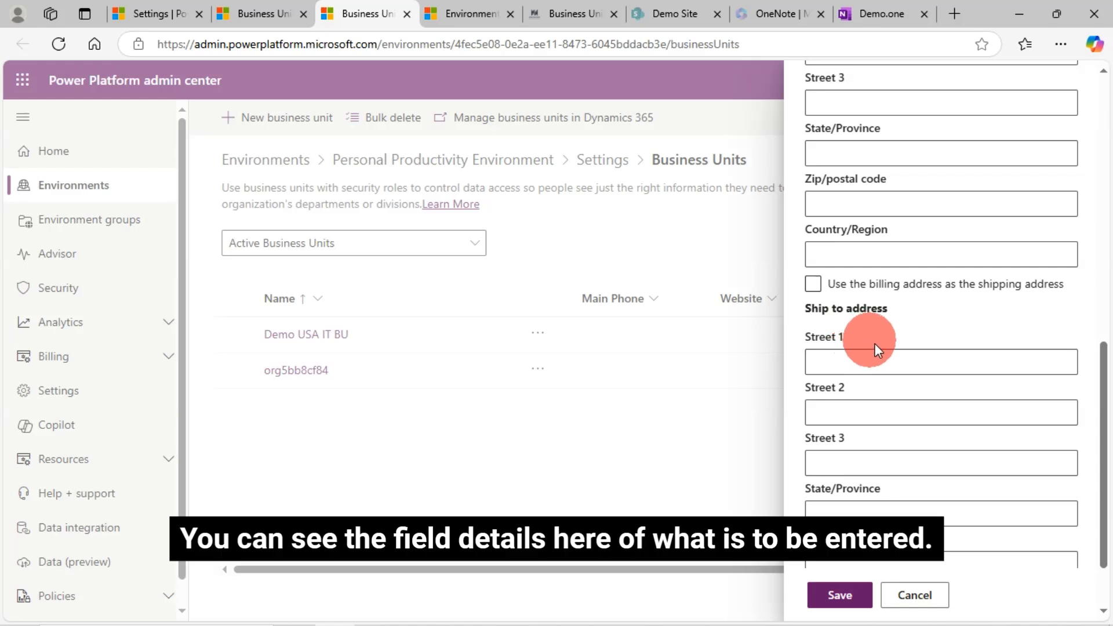
{"action": "scroll", "coordinate": [920, 465], "scroll_direction": "down", "scroll_amount": 2}
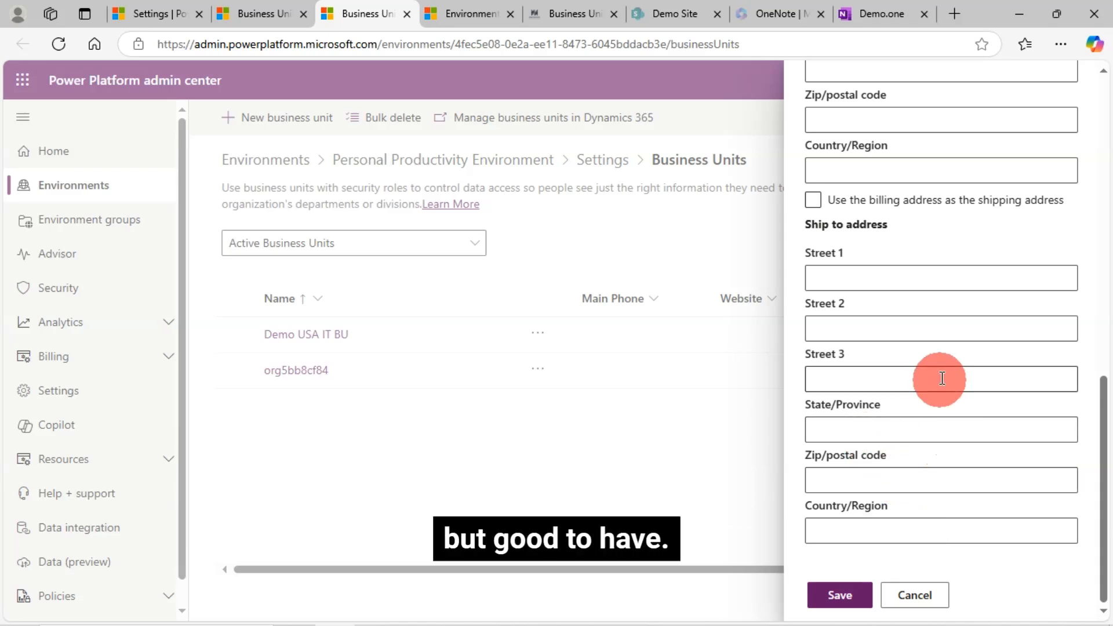
{"action": "scroll", "coordinate": [986, 395], "scroll_direction": "up", "scroll_amount": 10}
{"action": "scroll", "coordinate": [995, 385], "scroll_direction": "up", "scroll_amount": 3}
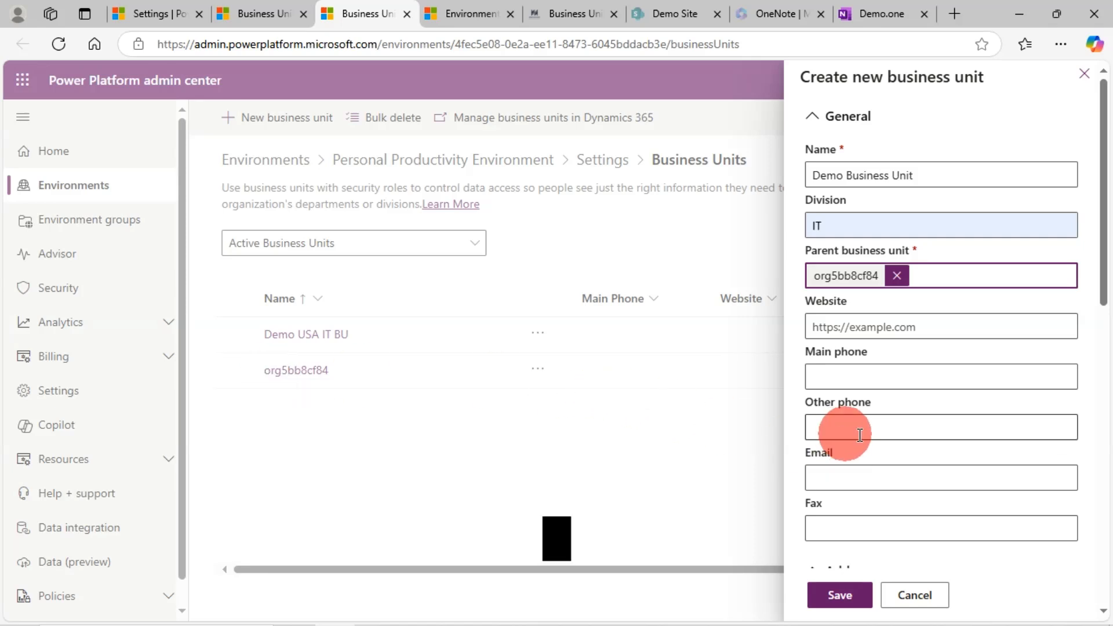
Save the new business unit and open Demo Business Unit's details page from the list.
{"action": "left_click", "coordinate": [847, 595]}
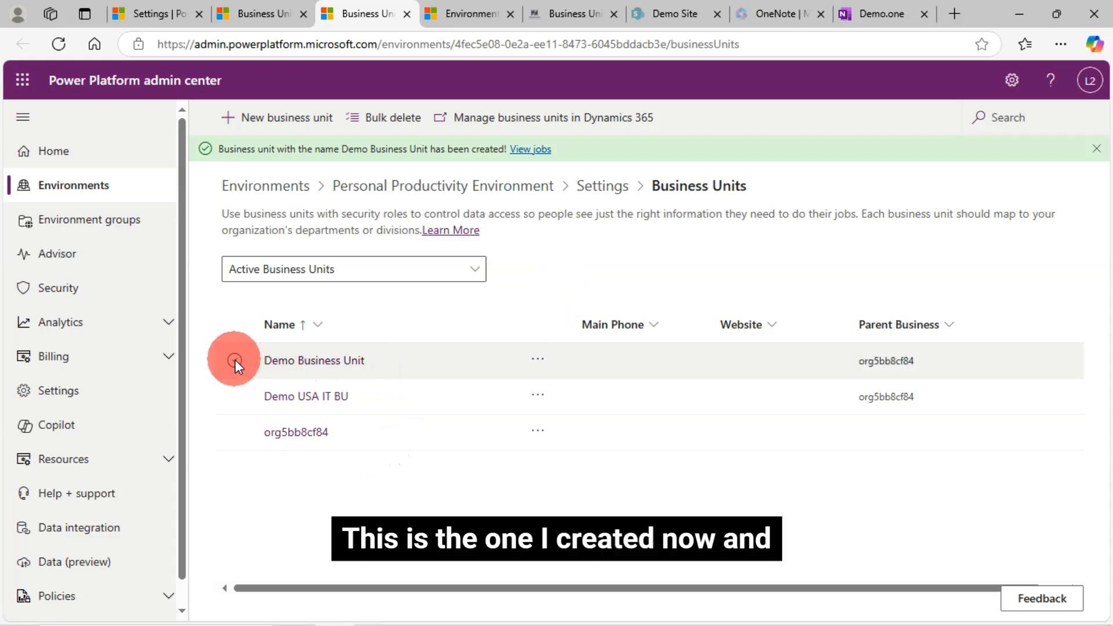
{"action": "left_click", "coordinate": [235, 360]}
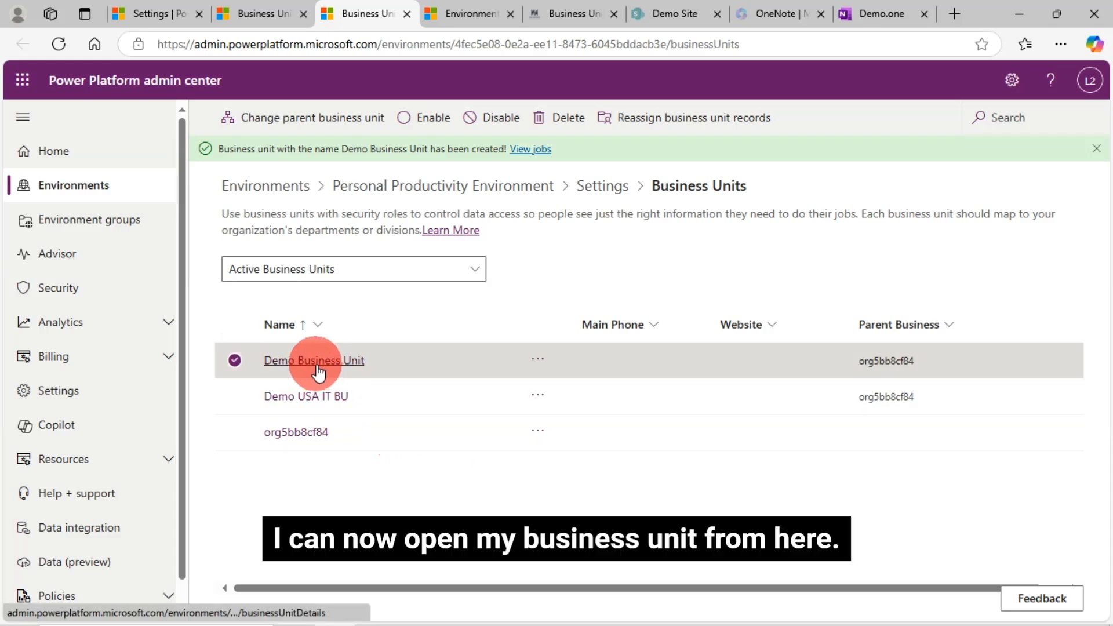
{"action": "left_click", "coordinate": [317, 365]}
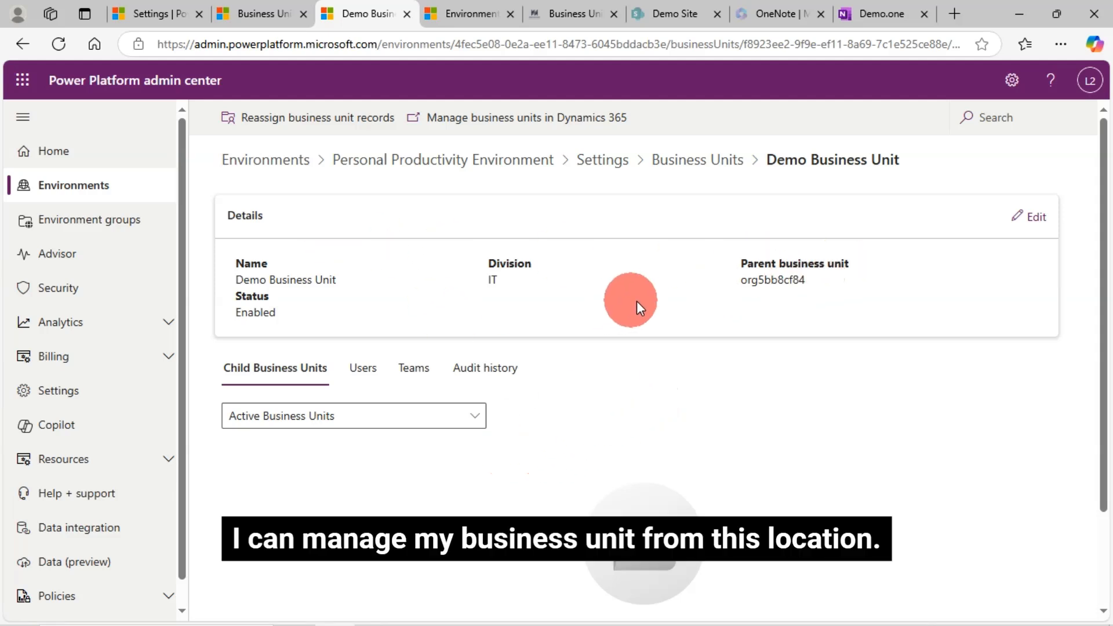
Edit Demo Business Unit's details, reselect org5bb8cf84 as its parent business unit, and discard the edit.
{"action": "left_click", "coordinate": [1034, 224]}
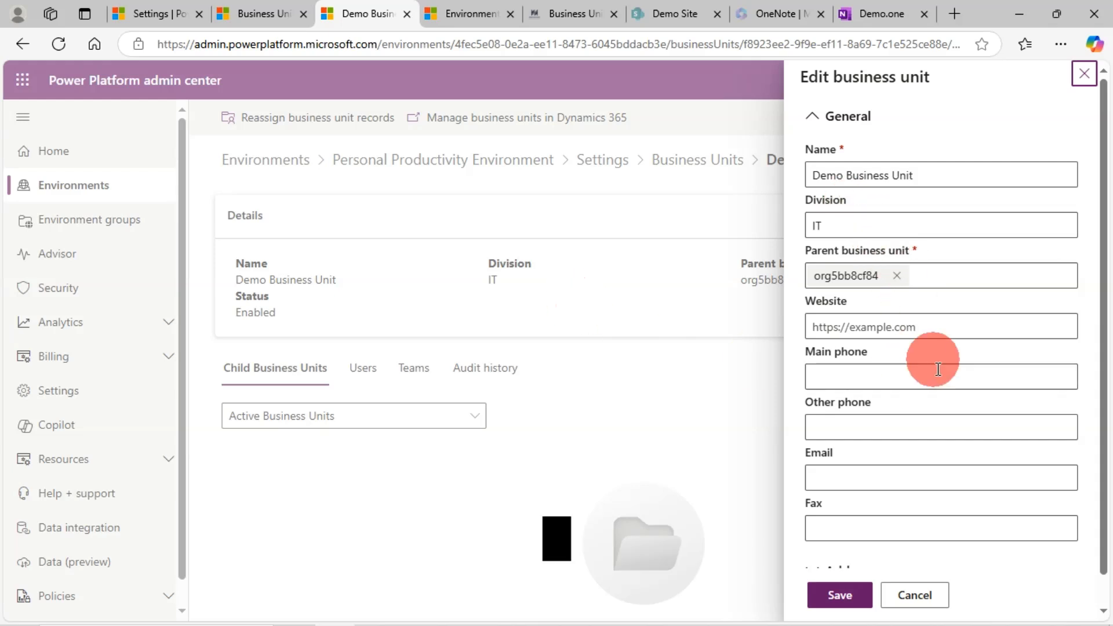
{"action": "scroll", "coordinate": [931, 377], "scroll_direction": "down", "scroll_amount": 1}
{"action": "left_click", "coordinate": [939, 142]}
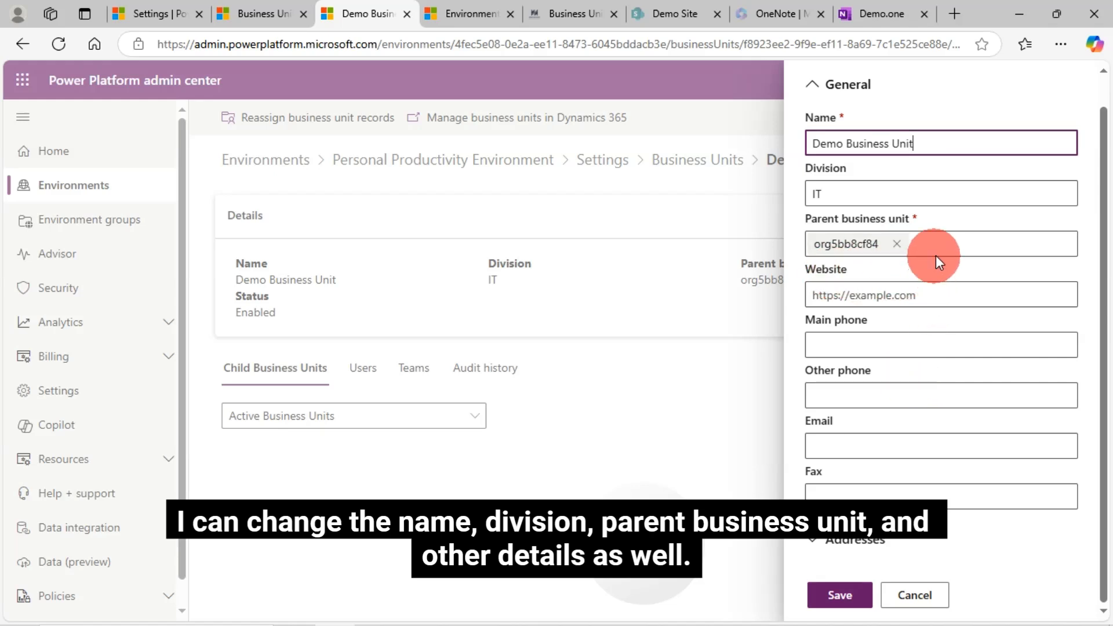
{"action": "left_click", "coordinate": [896, 244]}
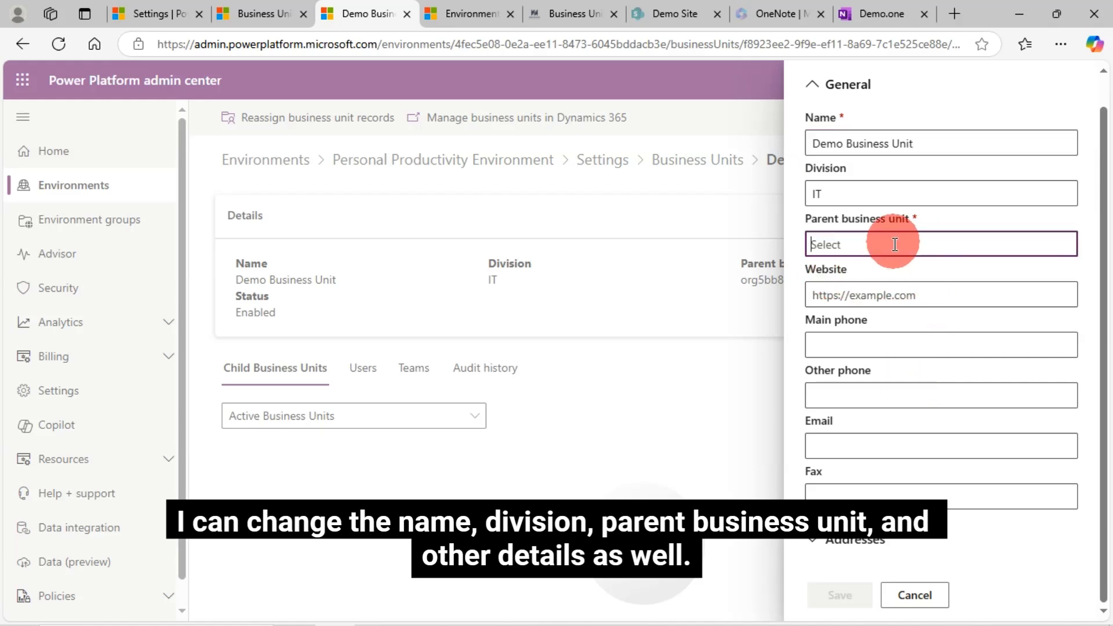
{"action": "type", "text": "o"}
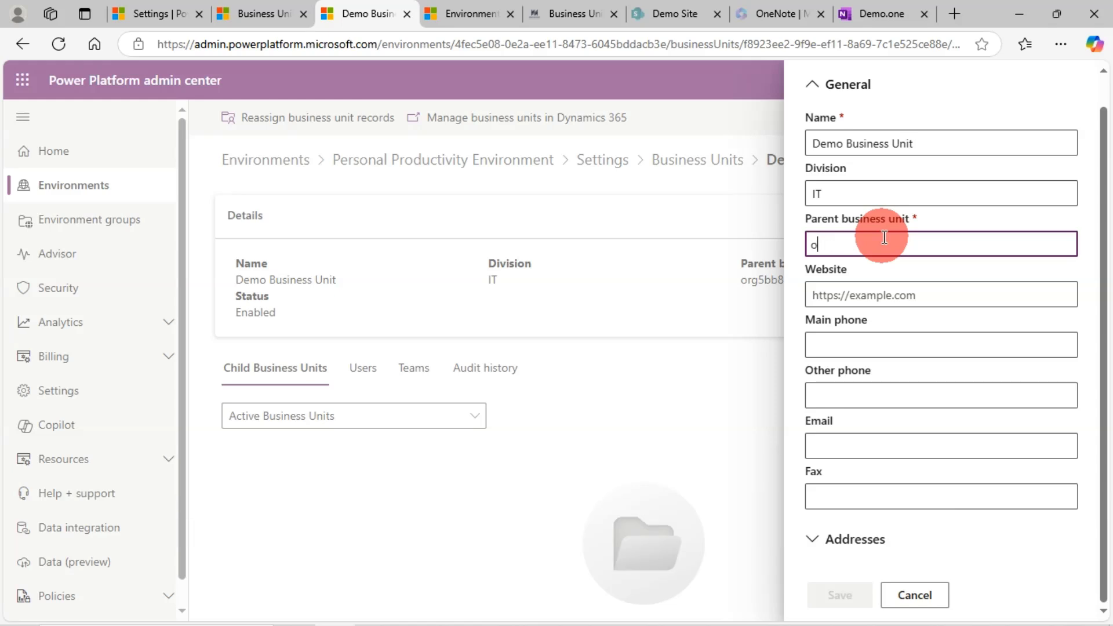
{"action": "type", "text": "rg5bb8cf84"}
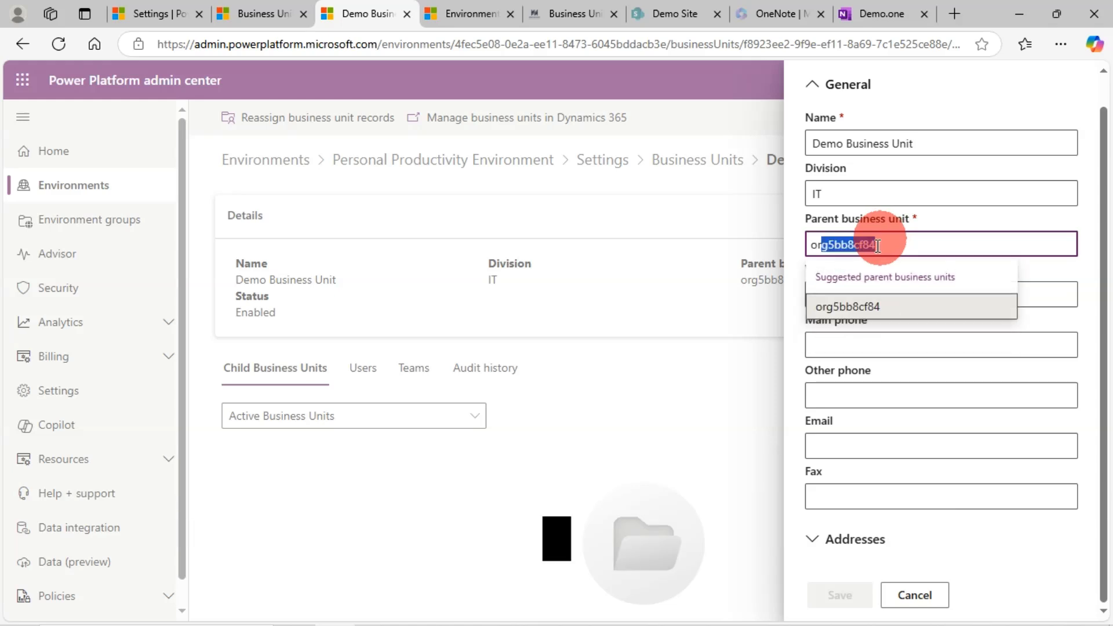
{"action": "left_click", "coordinate": [850, 308]}
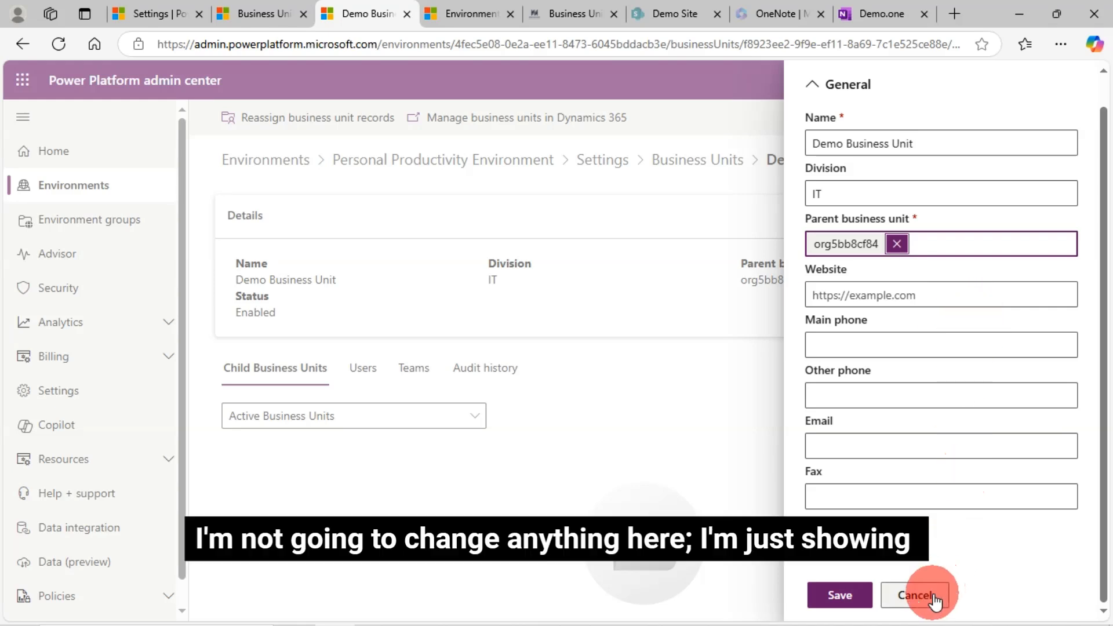
{"action": "left_click", "coordinate": [916, 596]}
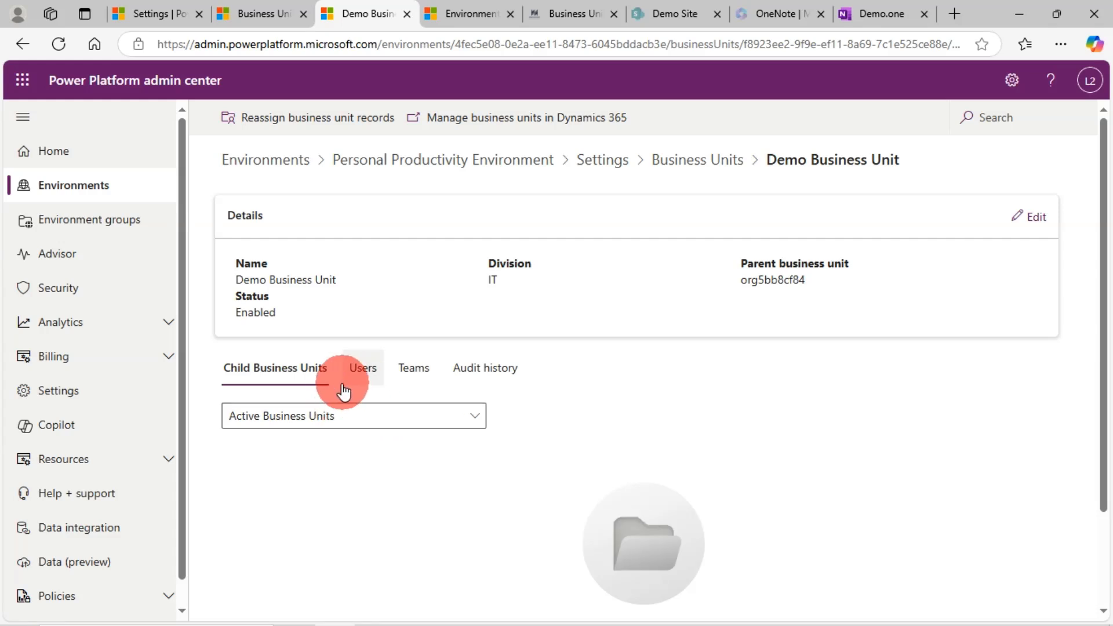
Look through the available user views of Demo Business Unit and switch to Associated Record Team Members.
{"action": "left_click", "coordinate": [365, 378]}
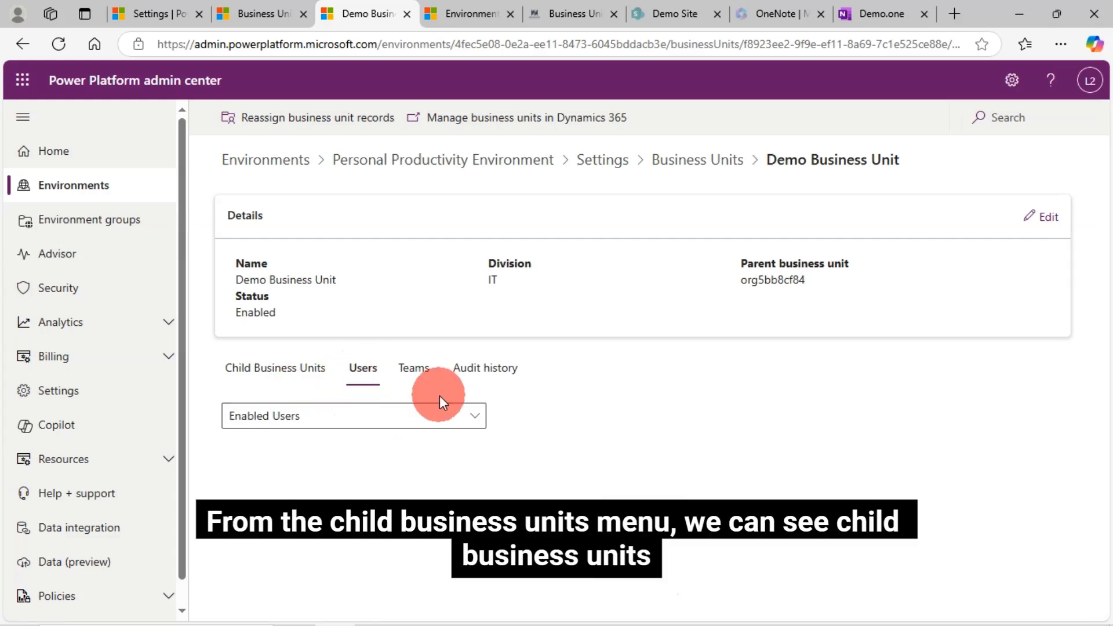
{"action": "left_click", "coordinate": [470, 422]}
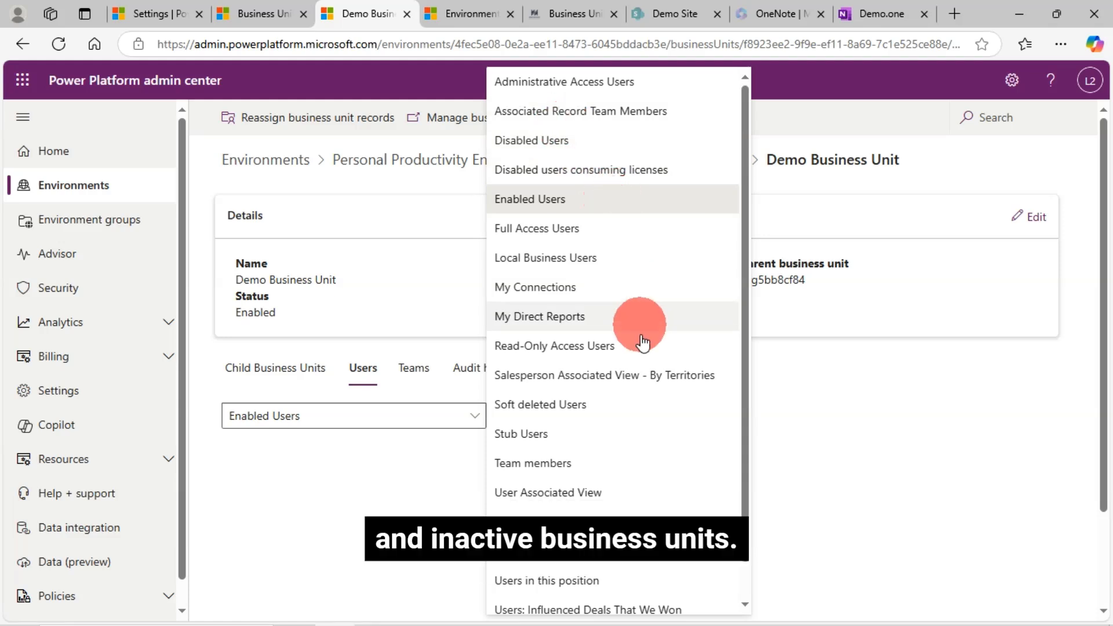
{"action": "scroll", "coordinate": [642, 406], "scroll_direction": "down", "scroll_amount": 1}
{"action": "scroll", "coordinate": [642, 432], "scroll_direction": "up", "scroll_amount": 1}
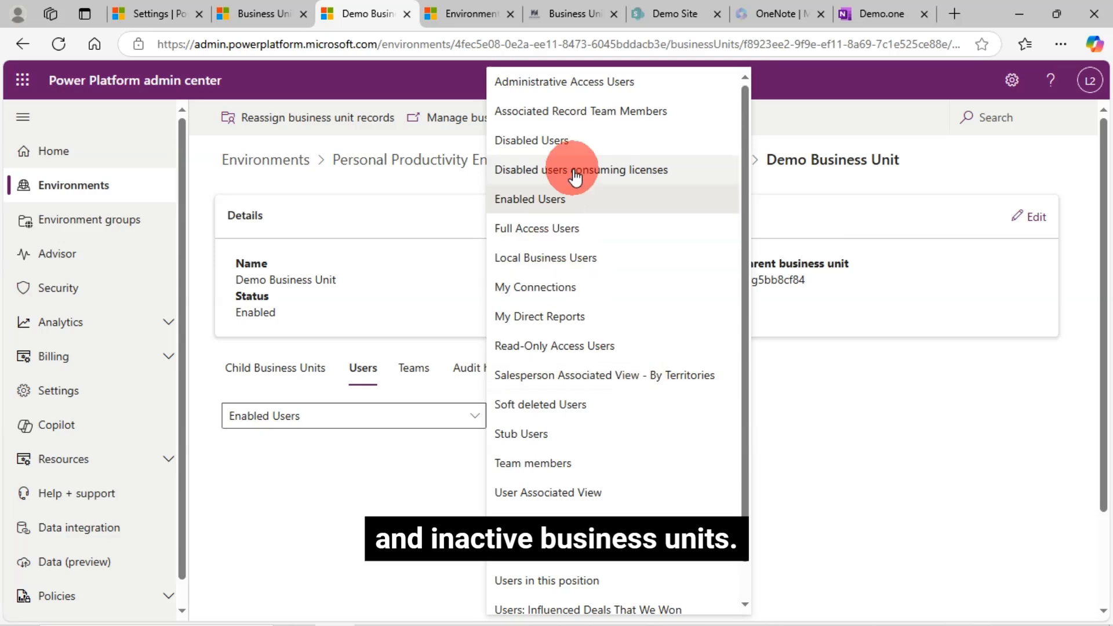
{"action": "left_click", "coordinate": [564, 123]}
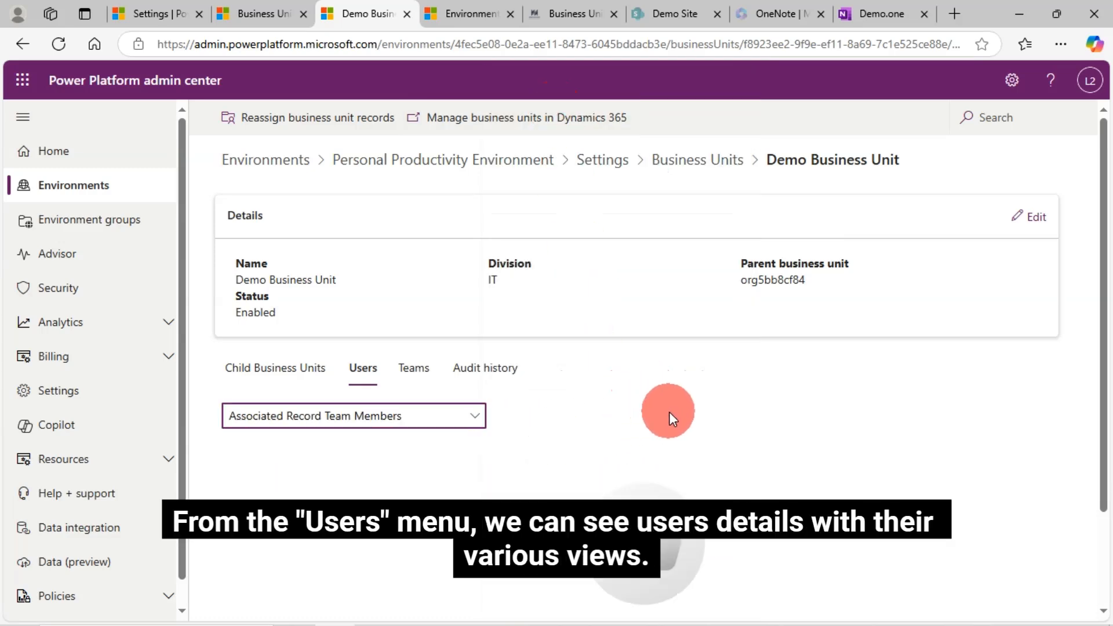
Review Demo Business Unit's child business units, its owner team and its audit history.
{"action": "left_click", "coordinate": [271, 377]}
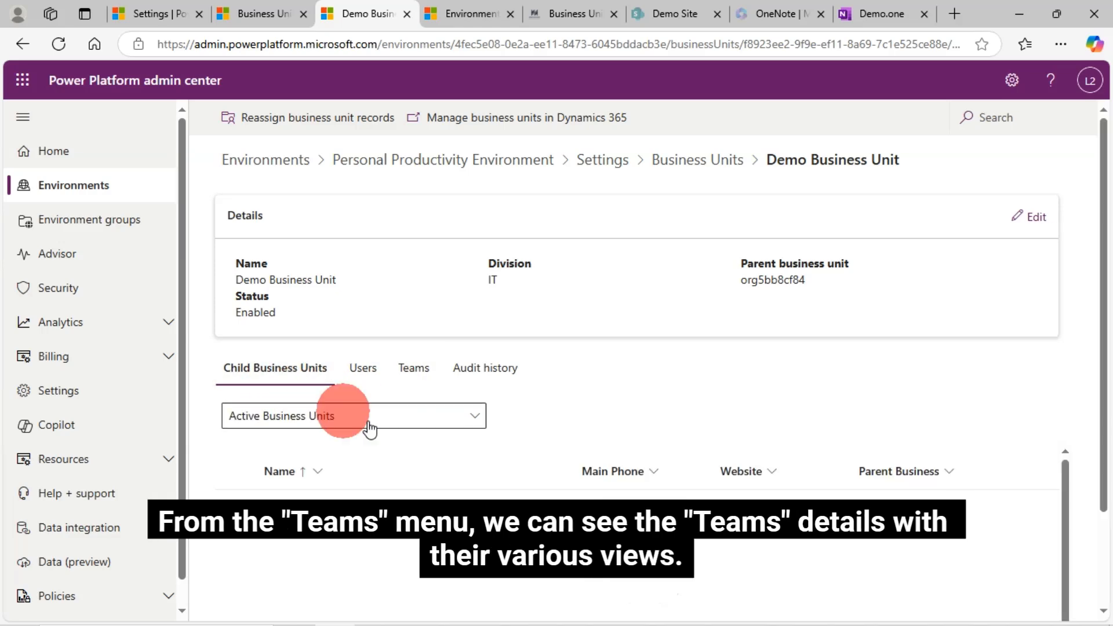
{"action": "left_click", "coordinate": [420, 375]}
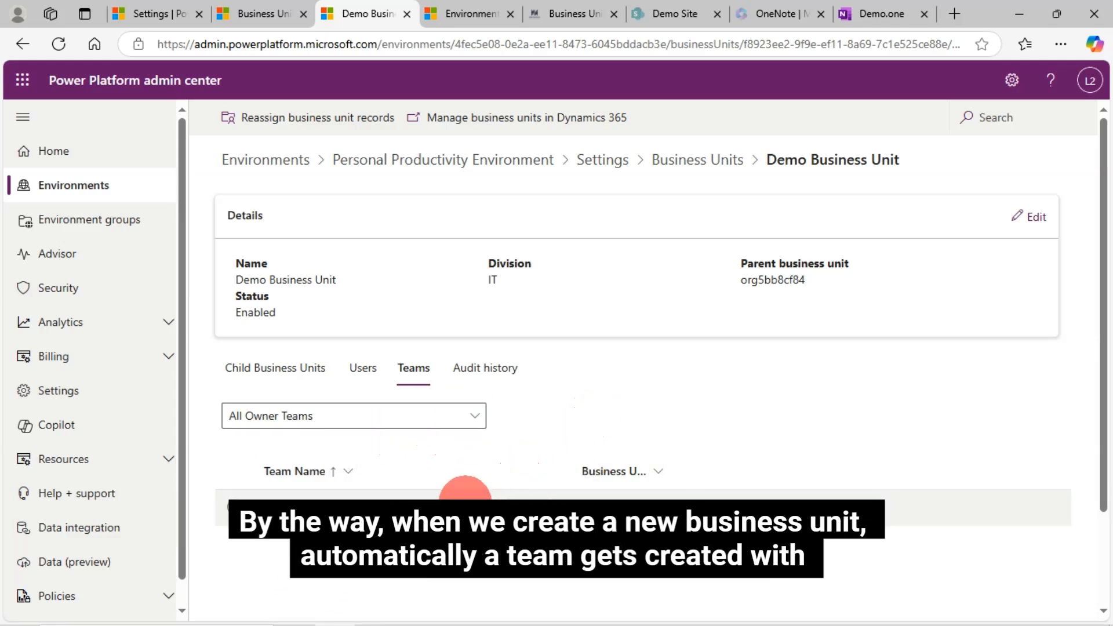
{"action": "left_click", "coordinate": [232, 512]}
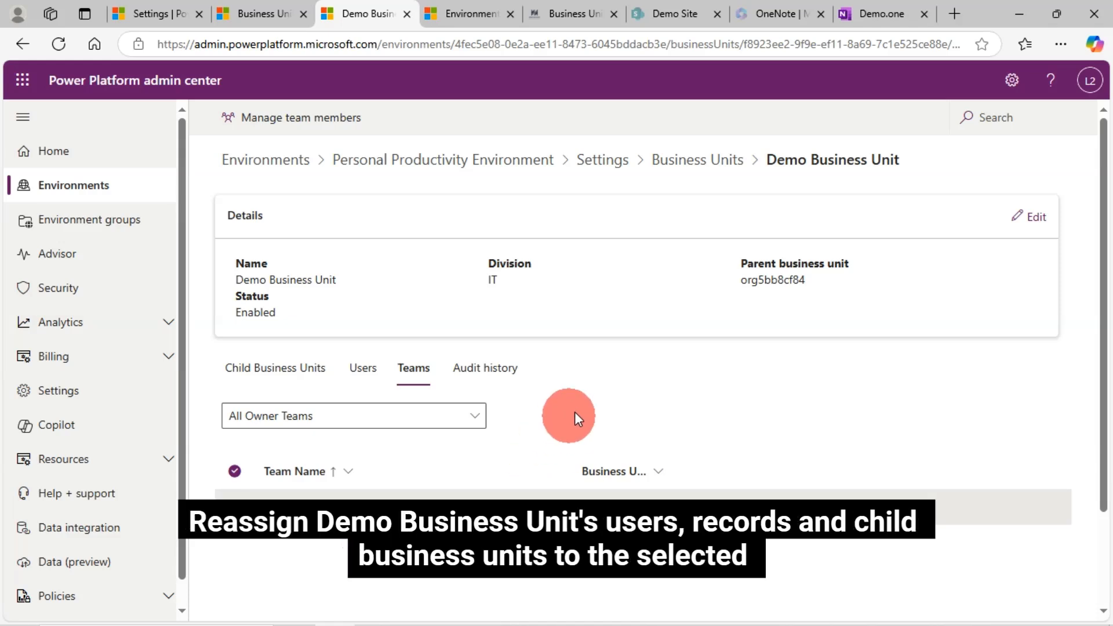
{"action": "left_click", "coordinate": [503, 373]}
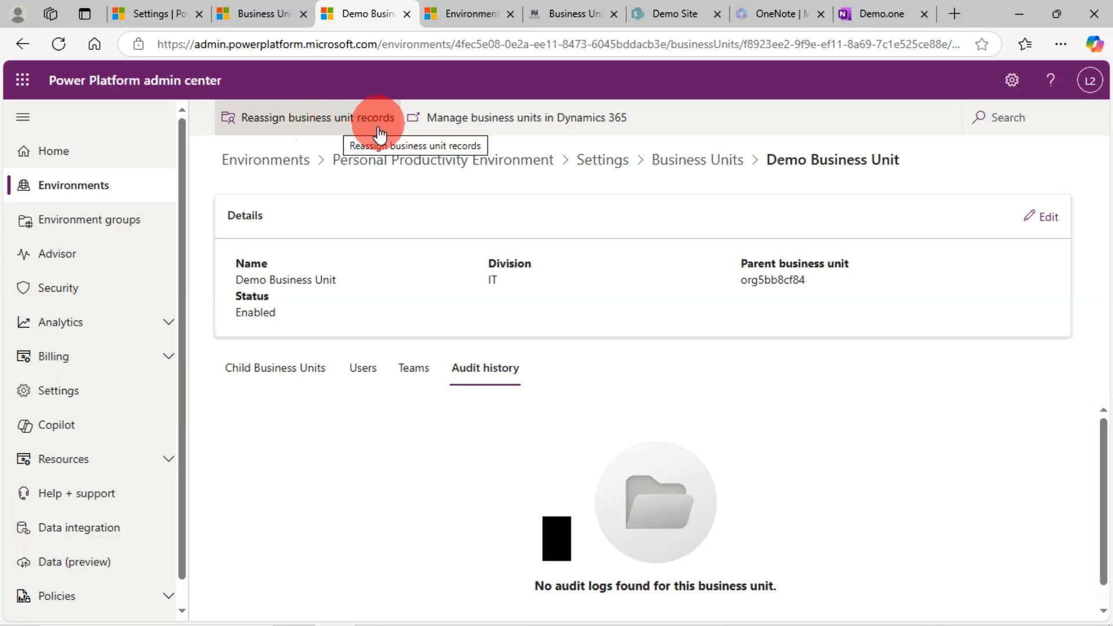
Examine the options for reassigning Demo Business Unit's records and close them without reassigning anything.
{"action": "left_click", "coordinate": [323, 128]}
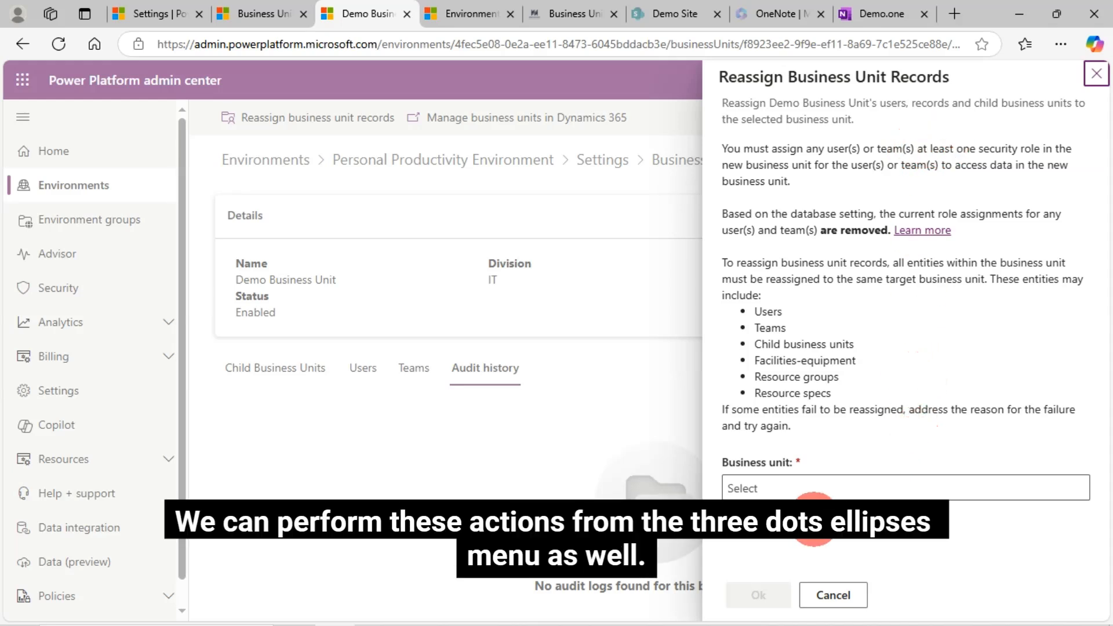
{"action": "left_click", "coordinate": [803, 489]}
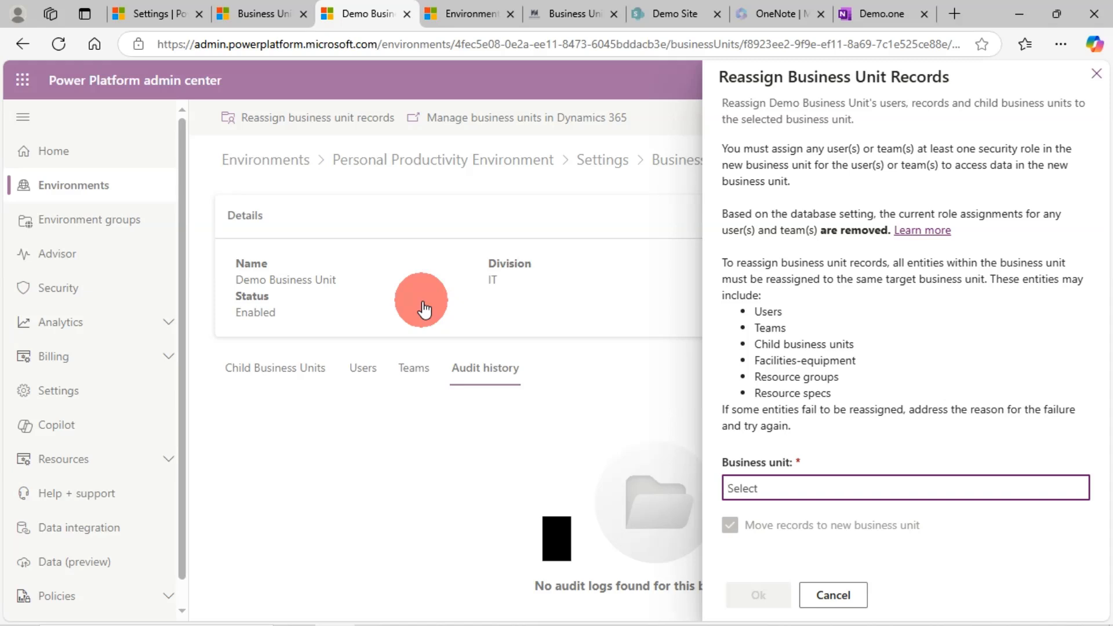
{"action": "left_click", "coordinate": [835, 595]}
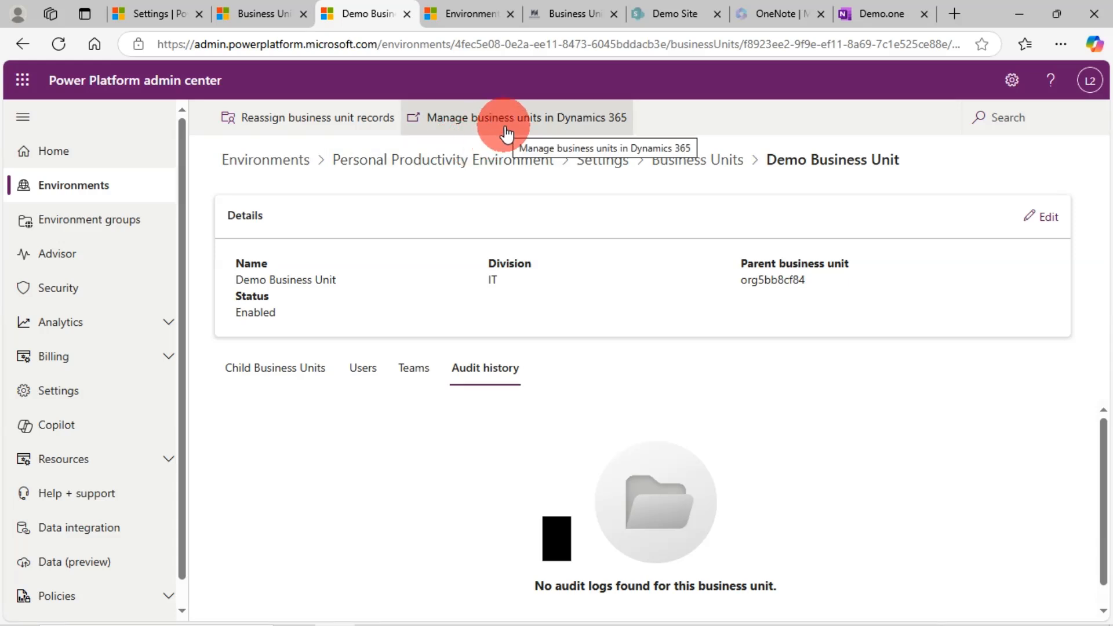
Open Demo Business Unit for management in Dynamics 365 and examine its general fields.
{"action": "left_click", "coordinate": [526, 124]}
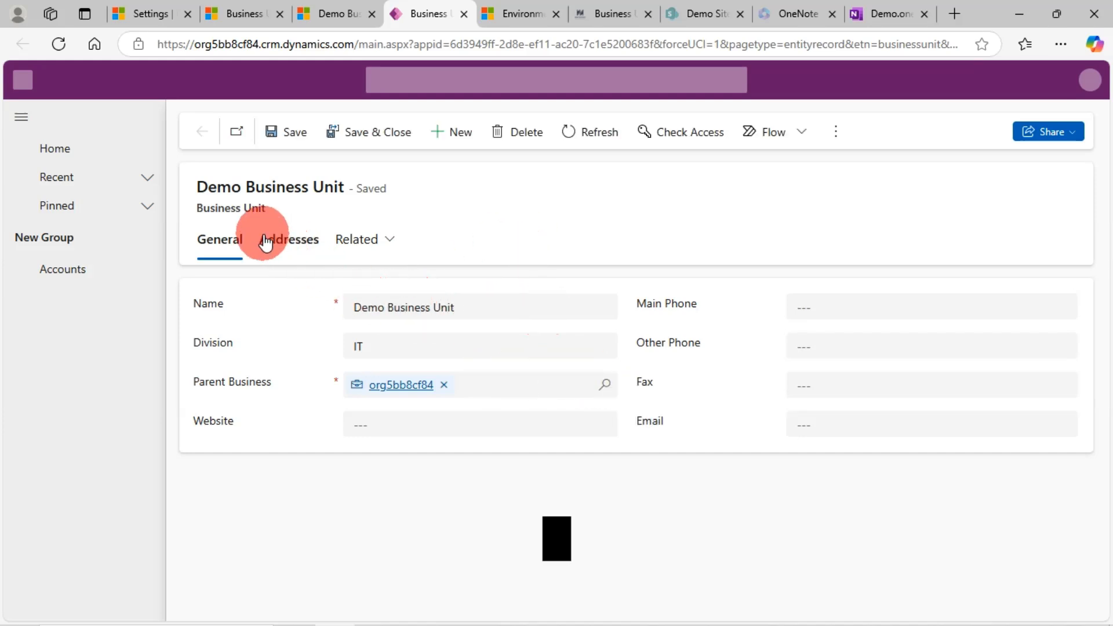
{"action": "left_click", "coordinate": [342, 16]}
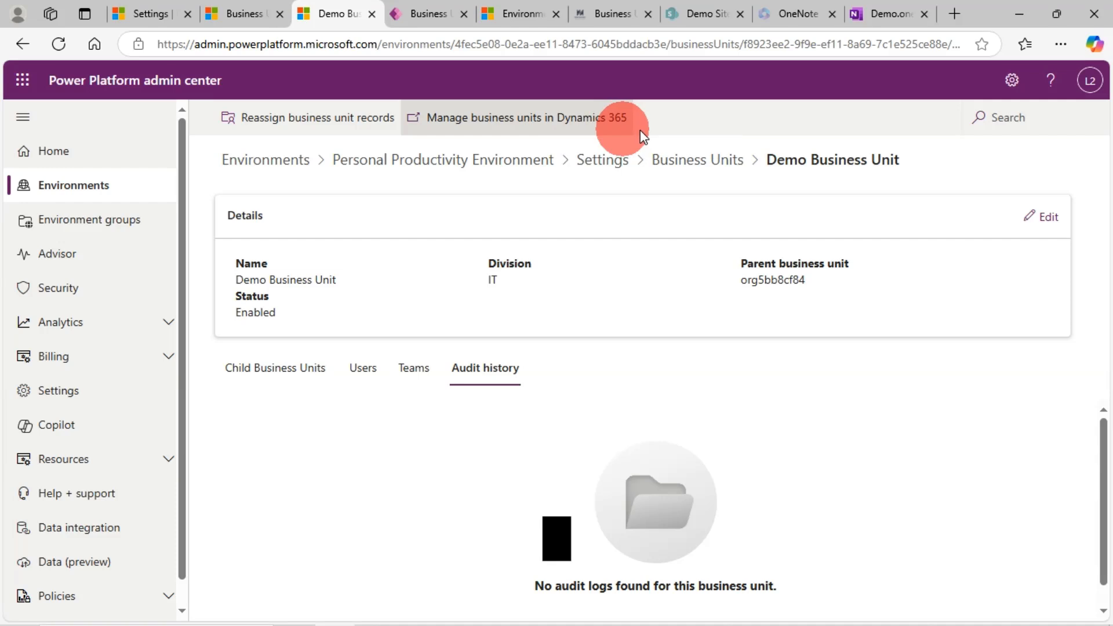
{"action": "left_click", "coordinate": [423, 16]}
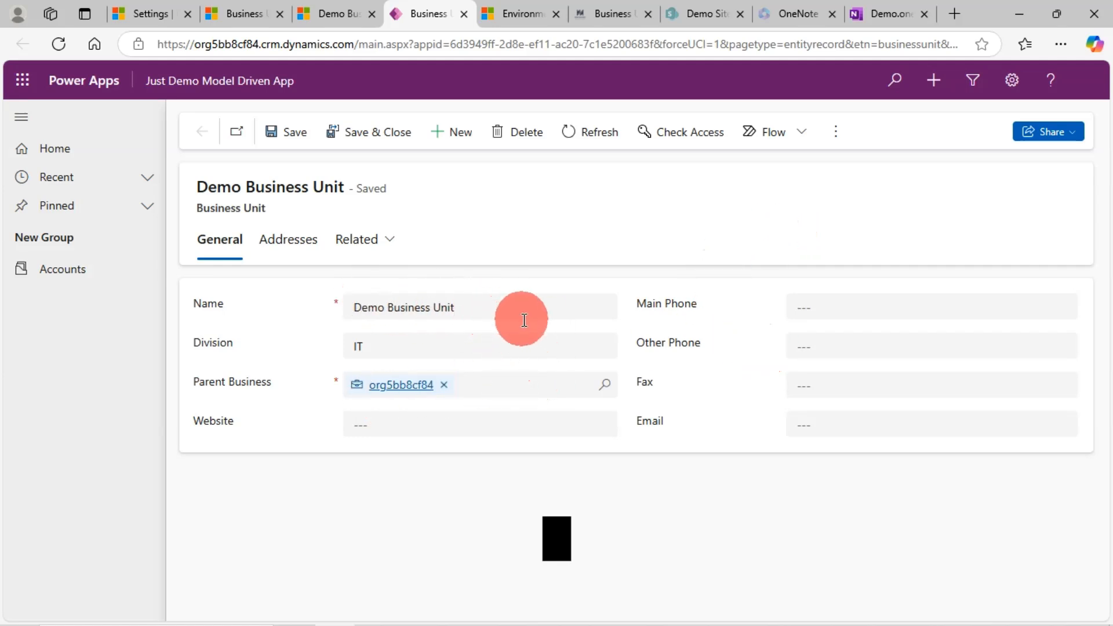
{"action": "left_click", "coordinate": [482, 314]}
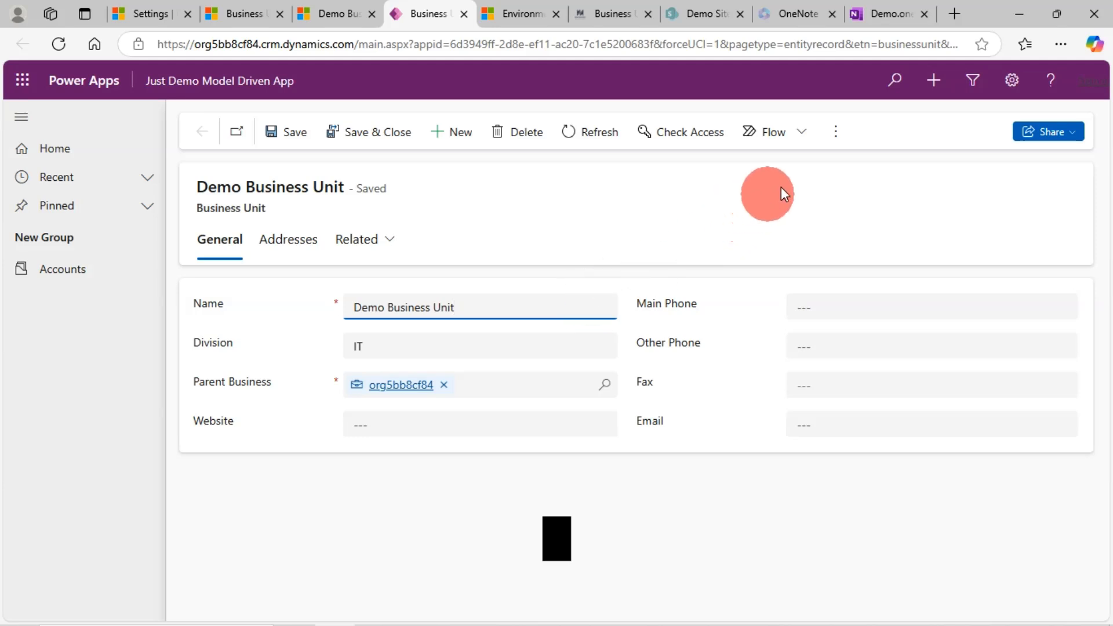
Examine the flow options available for the Demo Business Unit record and close them without creating a flow.
{"action": "left_click", "coordinate": [805, 135]}
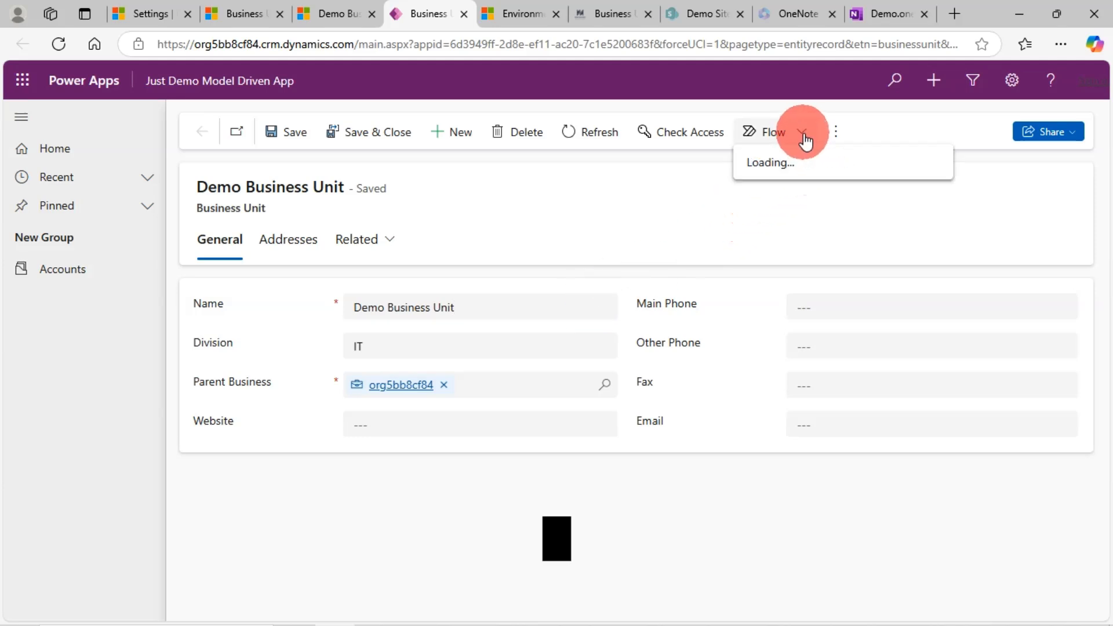
{"action": "left_click", "coordinate": [804, 131]}
{"action": "left_click", "coordinate": [801, 132]}
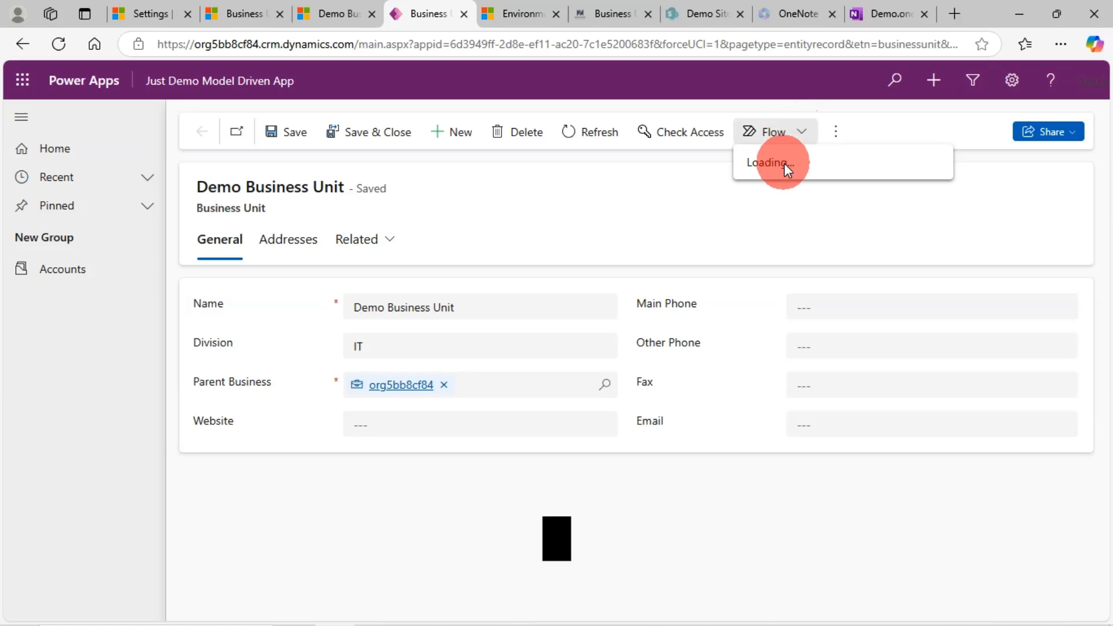
{"action": "left_click", "coordinate": [803, 135]}
{"action": "left_click", "coordinate": [802, 134]}
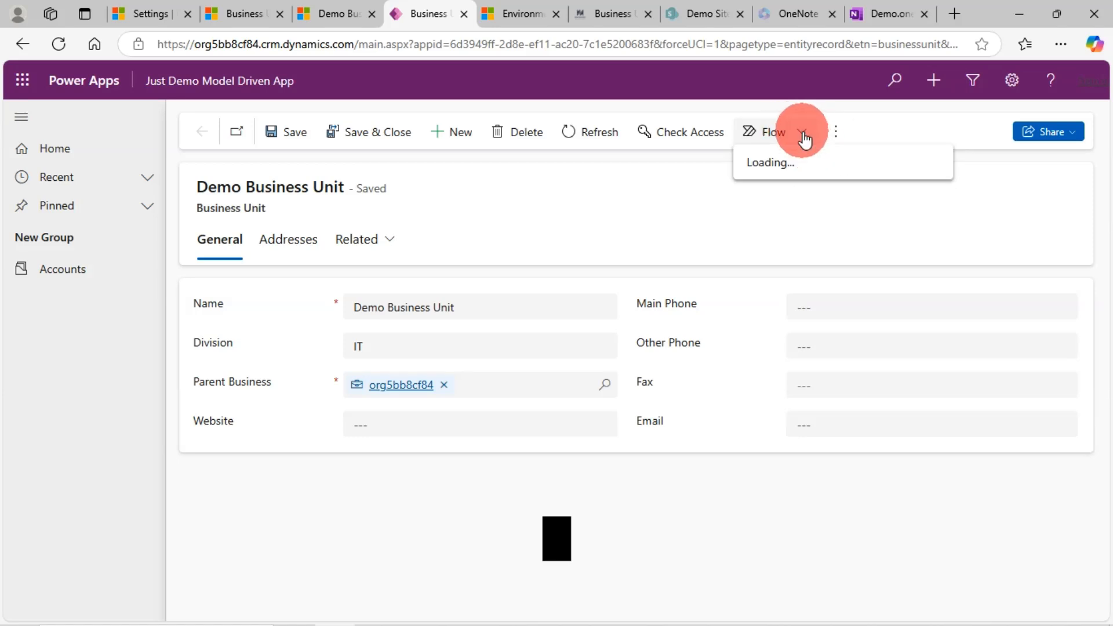
{"action": "left_click", "coordinate": [646, 221]}
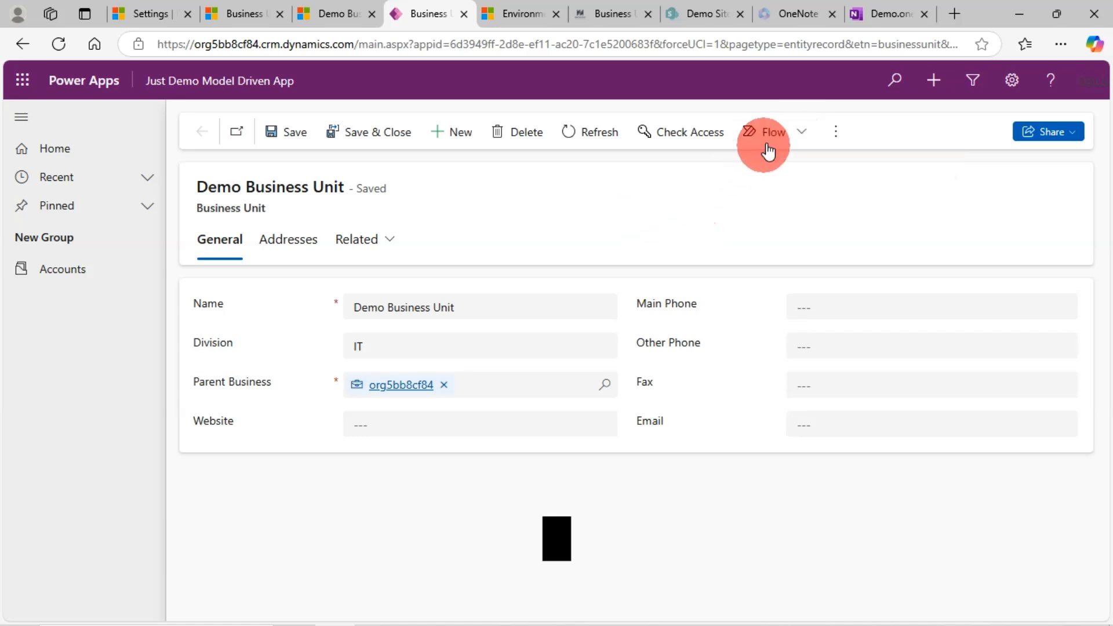
{"action": "left_click", "coordinate": [800, 134]}
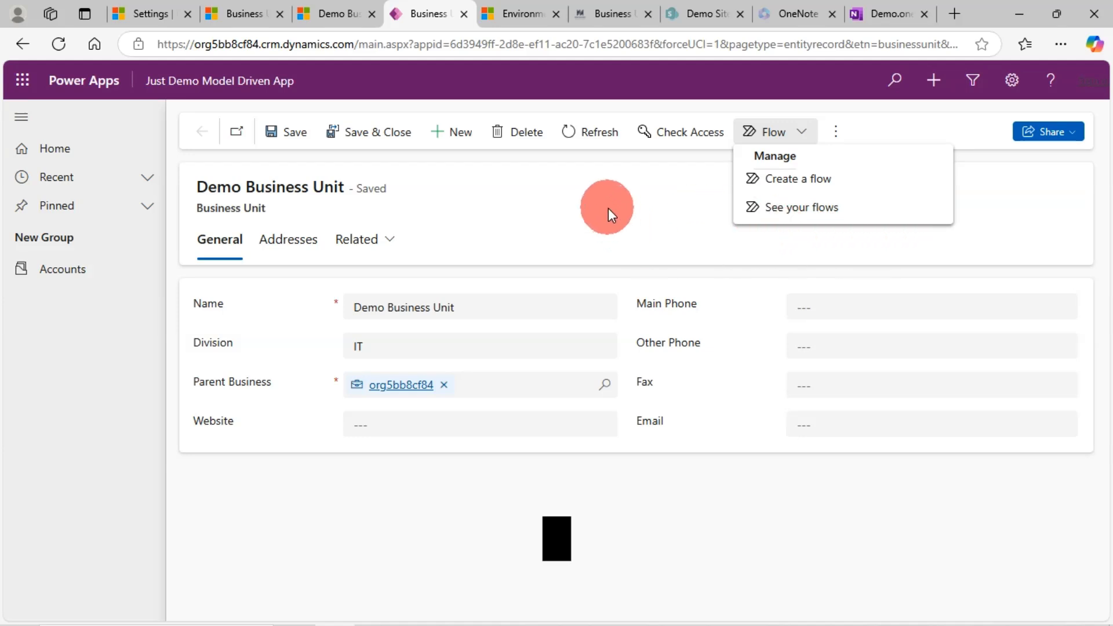
{"action": "left_click", "coordinate": [576, 207]}
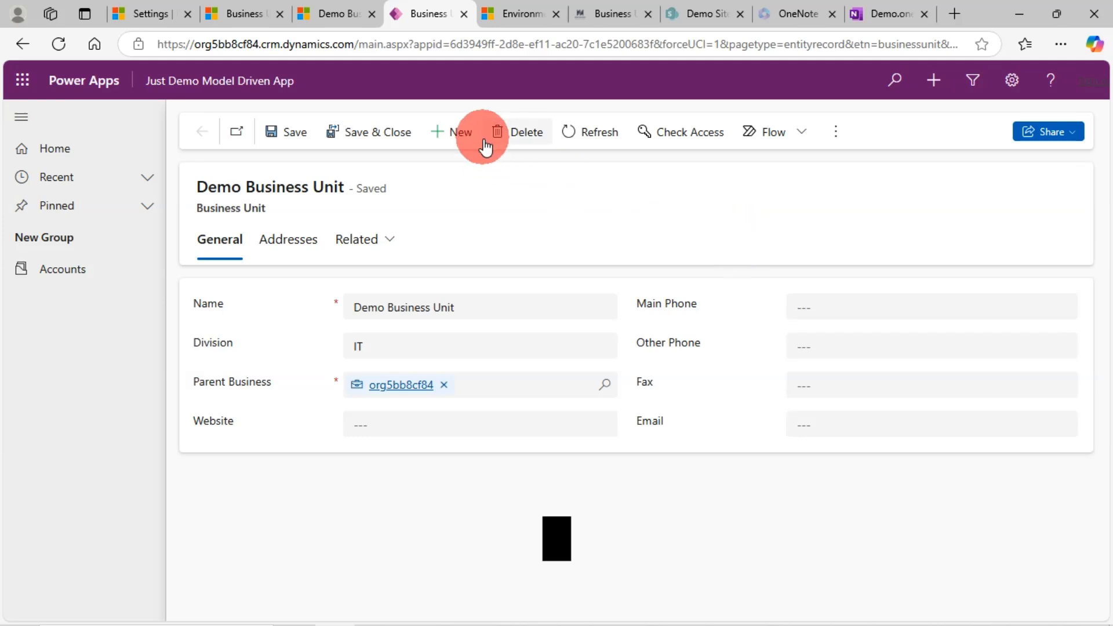
Return to the Power Platform admin center and open the Business Units list in the Personal Productivity Environment's user and permission settings.
{"action": "left_click", "coordinate": [339, 10]}
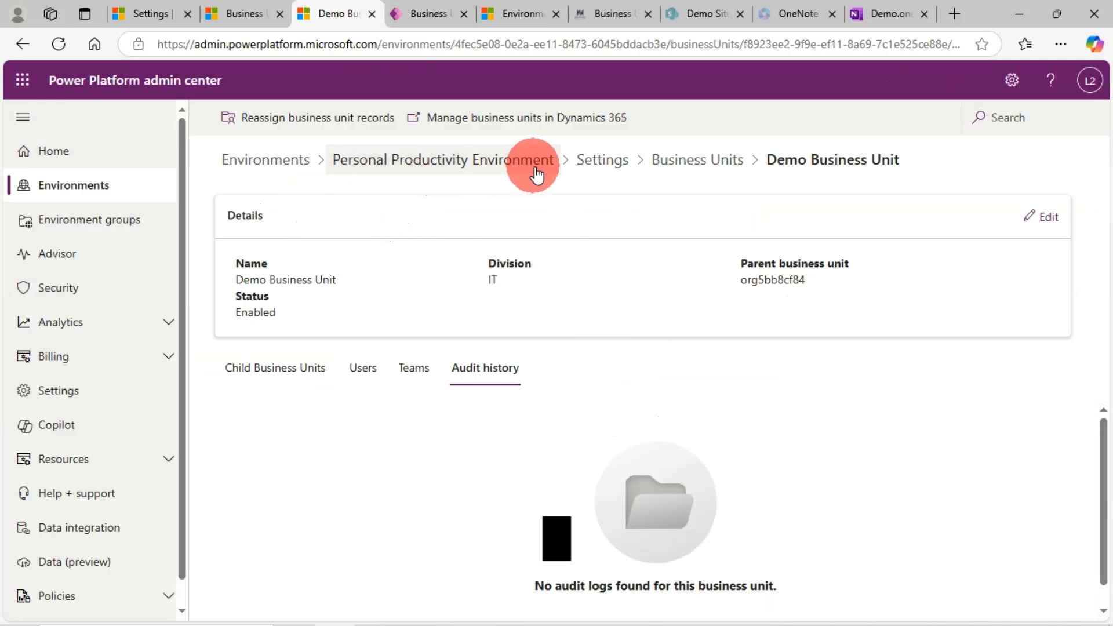
{"action": "left_click", "coordinate": [613, 165]}
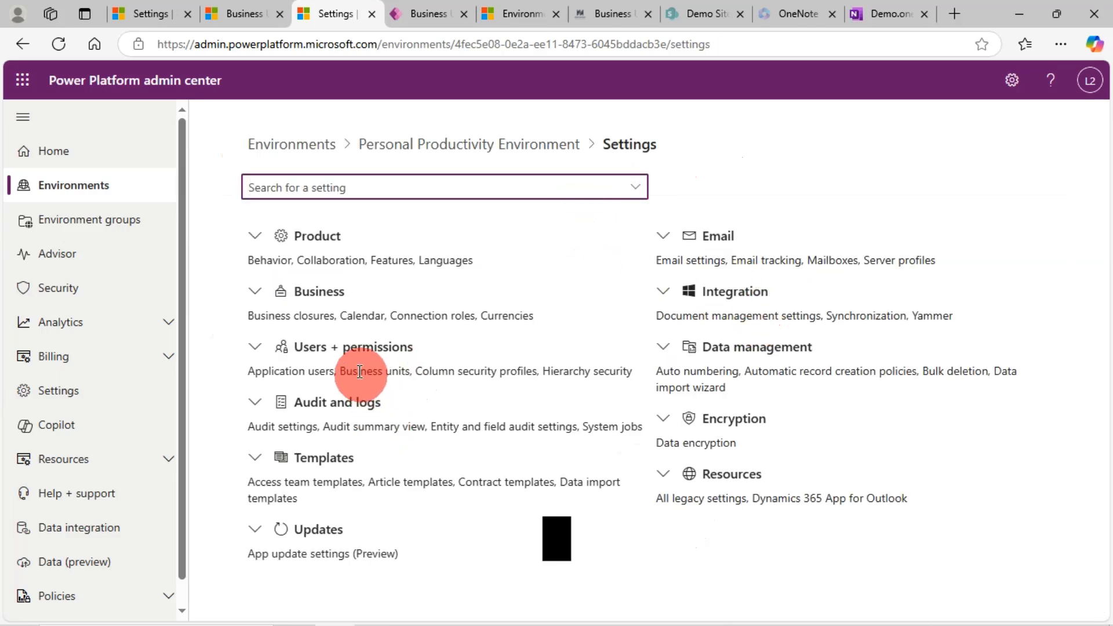
{"action": "left_click", "coordinate": [351, 347]}
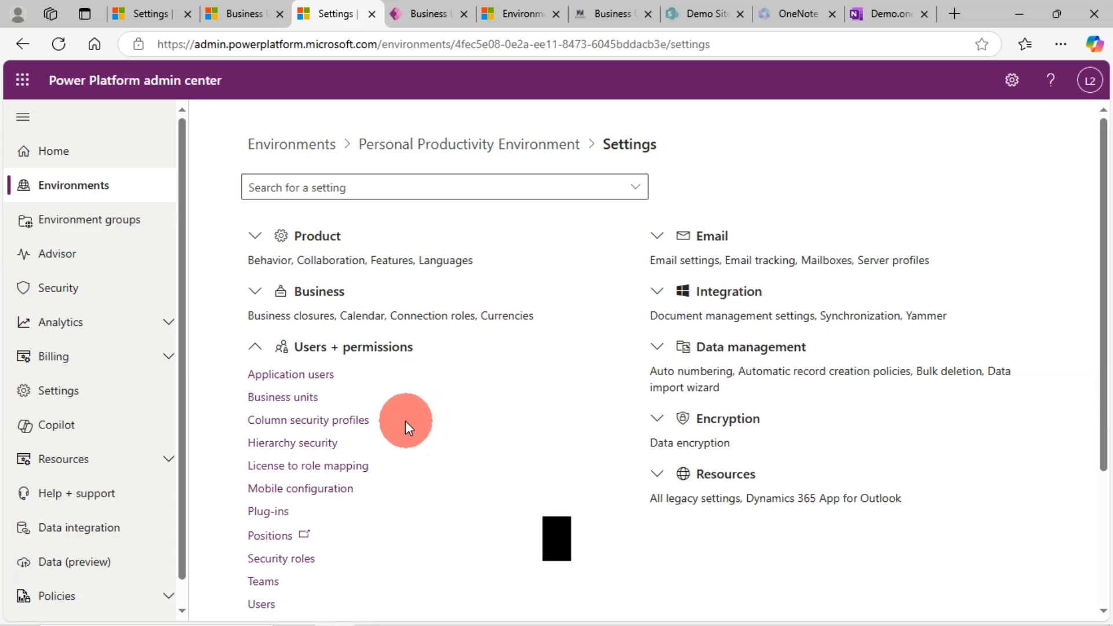
{"action": "left_click", "coordinate": [298, 398]}
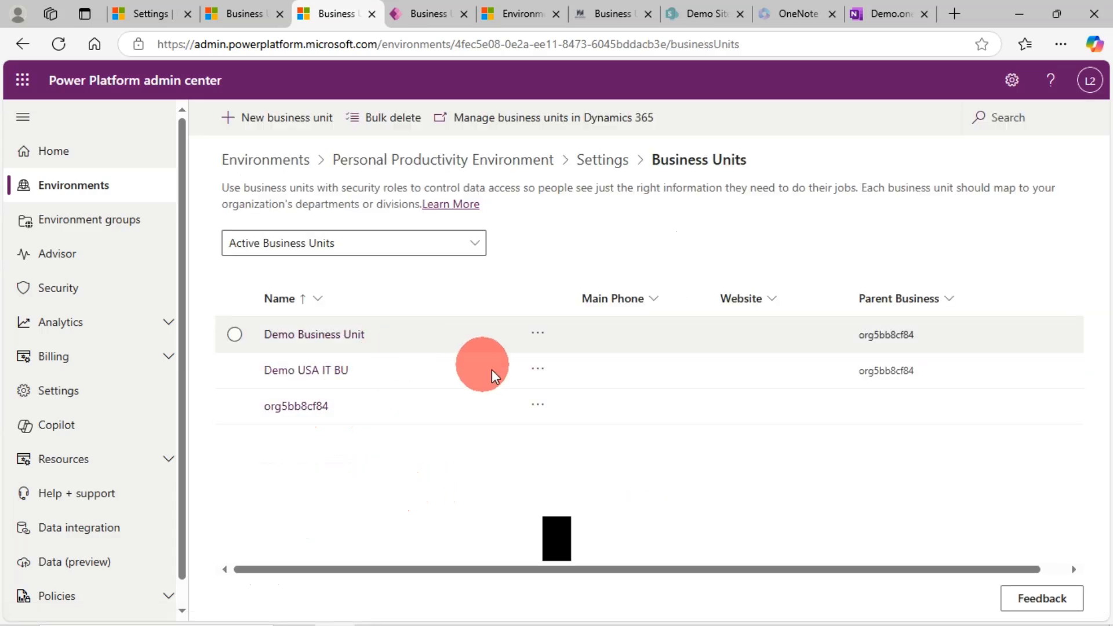
Enable Demo Business Unit and Demo USA IT BU together and confirm their activation.
{"action": "left_click", "coordinate": [234, 370]}
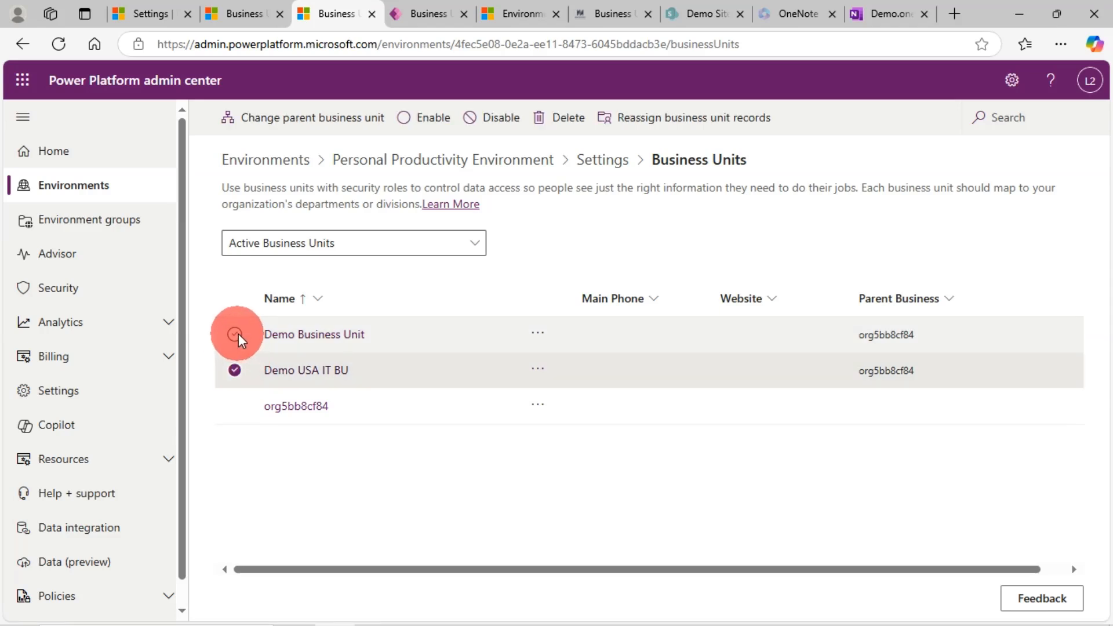
{"action": "left_click", "coordinate": [234, 334]}
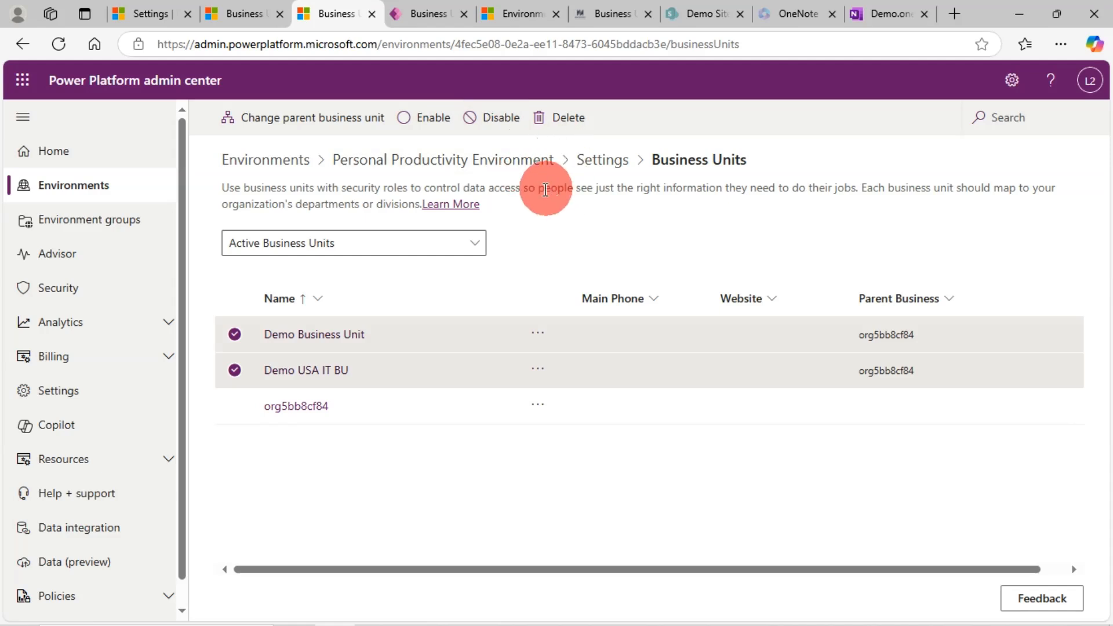
{"action": "left_click", "coordinate": [413, 127]}
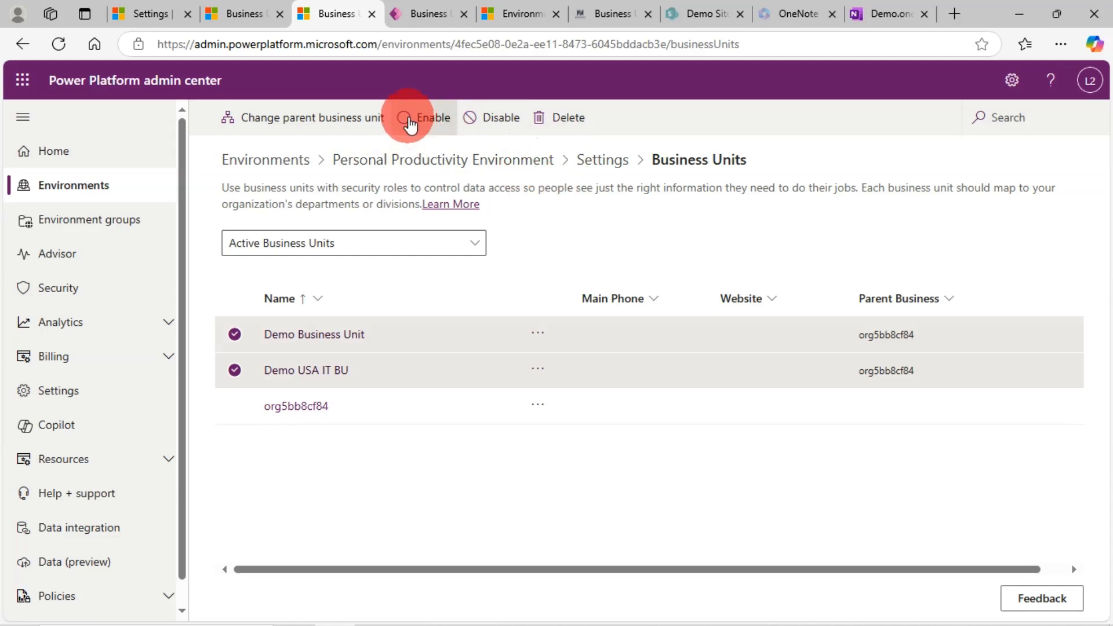
{"action": "left_click", "coordinate": [552, 407]}
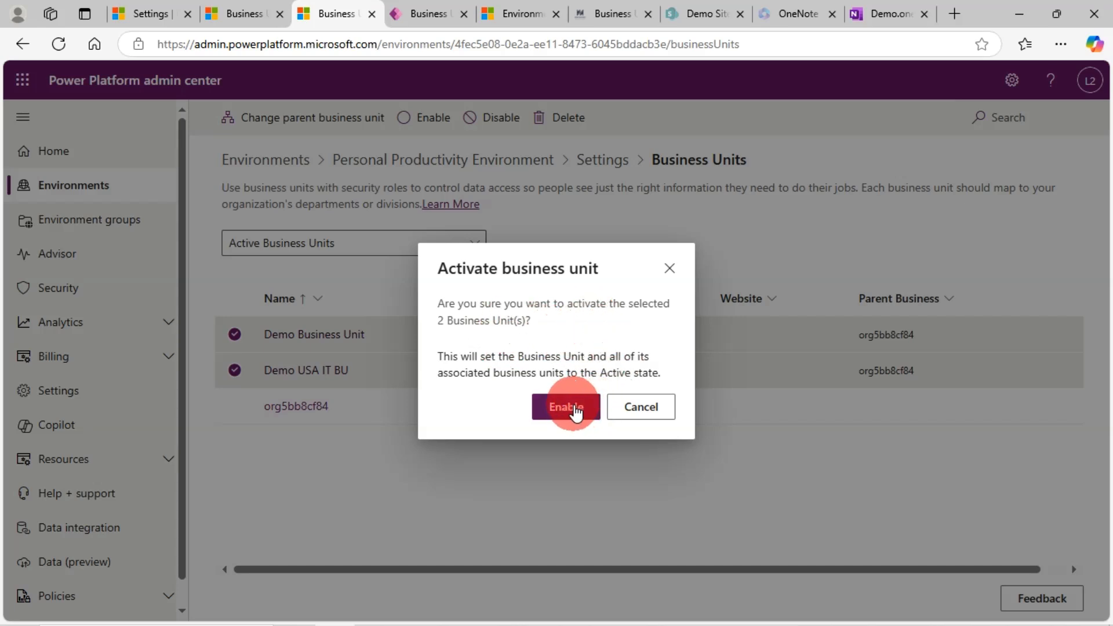
{"action": "left_click", "coordinate": [570, 408]}
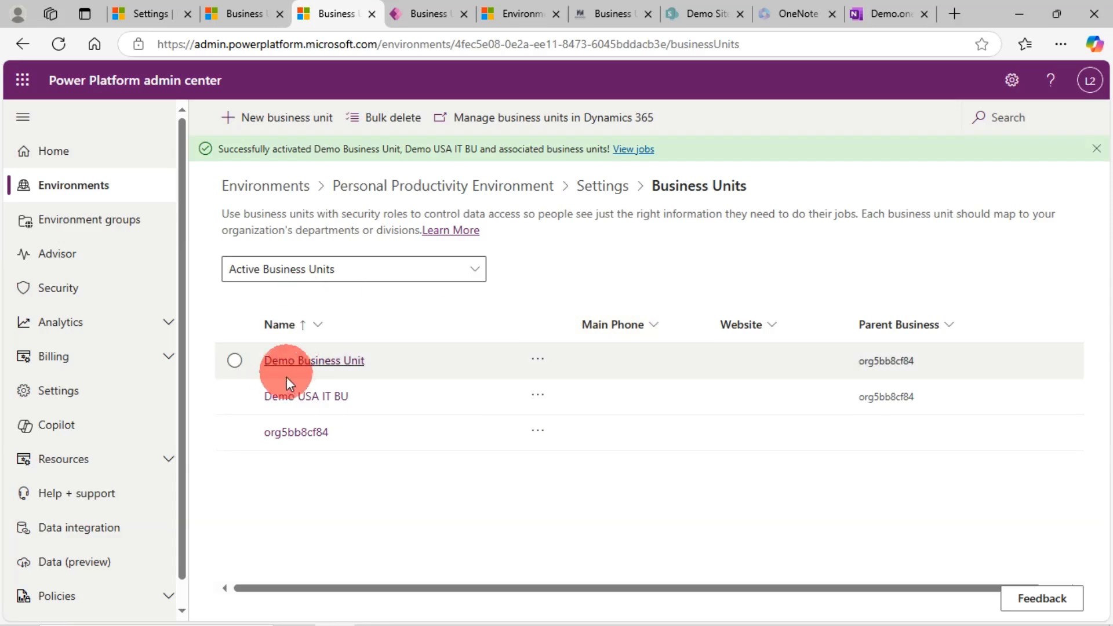
Examine the bulk delete search criteria for business units and close them without deleting anything.
{"action": "left_click", "coordinate": [234, 360]}
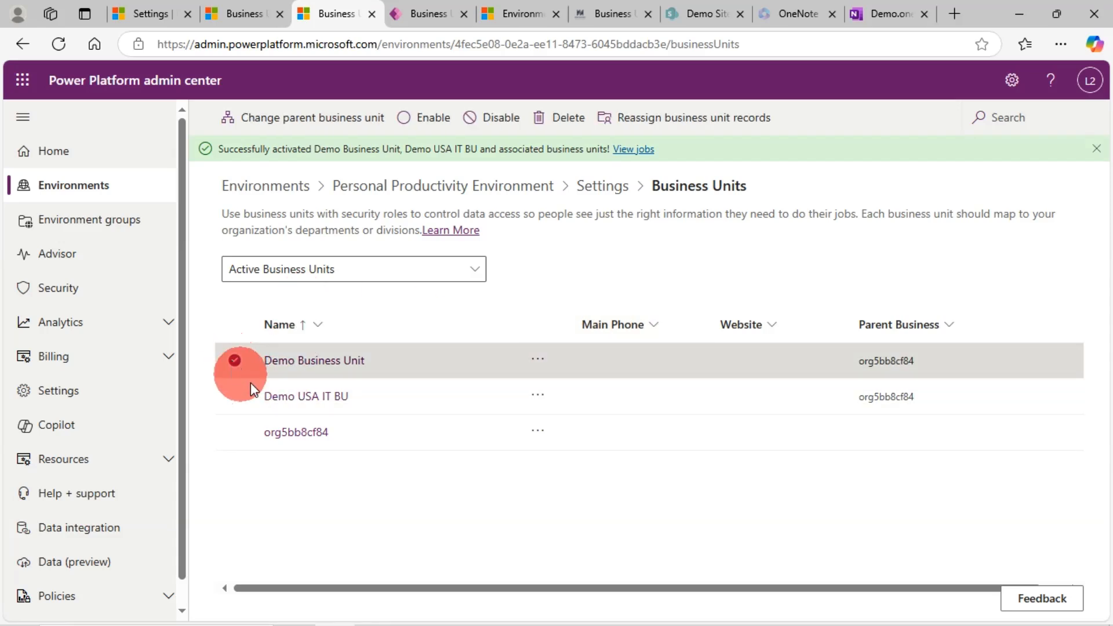
{"action": "left_click", "coordinate": [233, 366]}
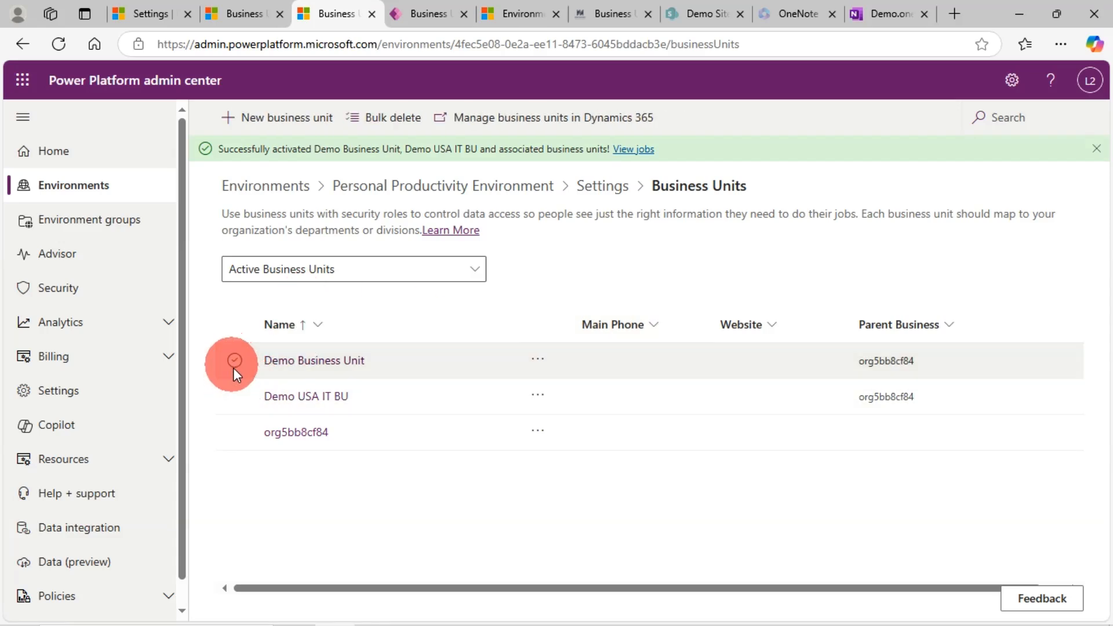
{"action": "left_click", "coordinate": [405, 124]}
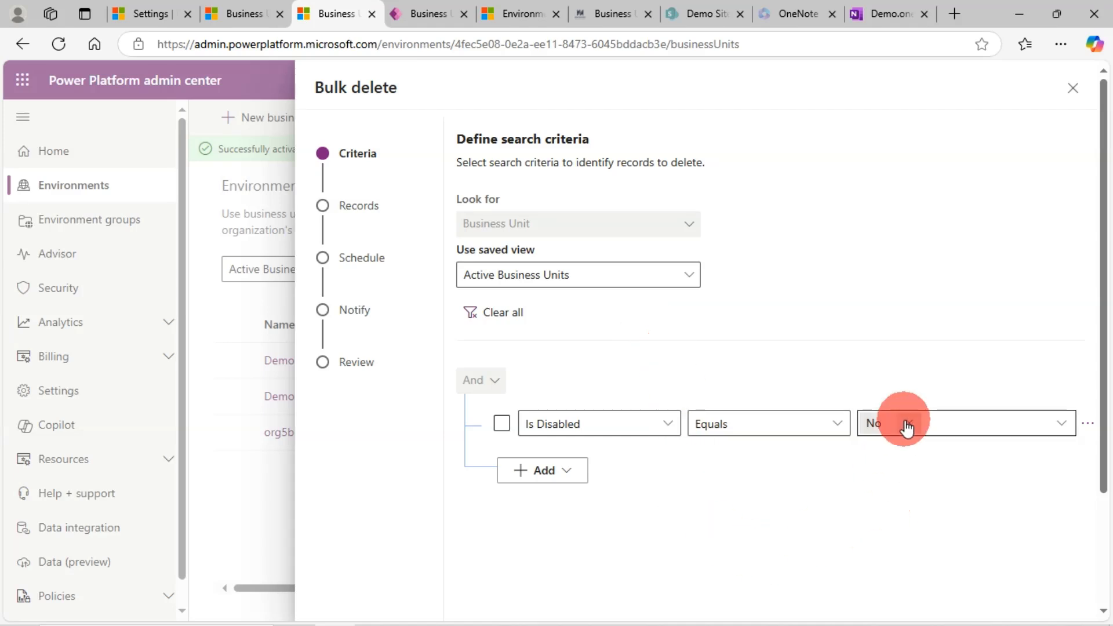
{"action": "left_click", "coordinate": [1072, 90]}
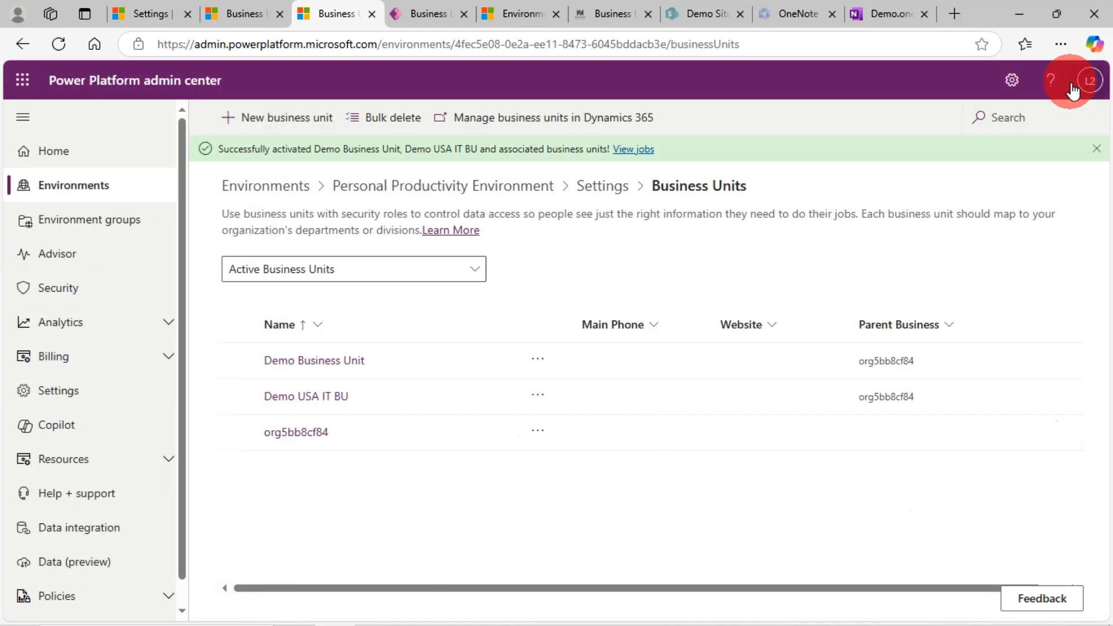
Review the additional actions offered for Demo Business Unit in the list, and deselect it without applying any.
{"action": "left_click", "coordinate": [231, 362]}
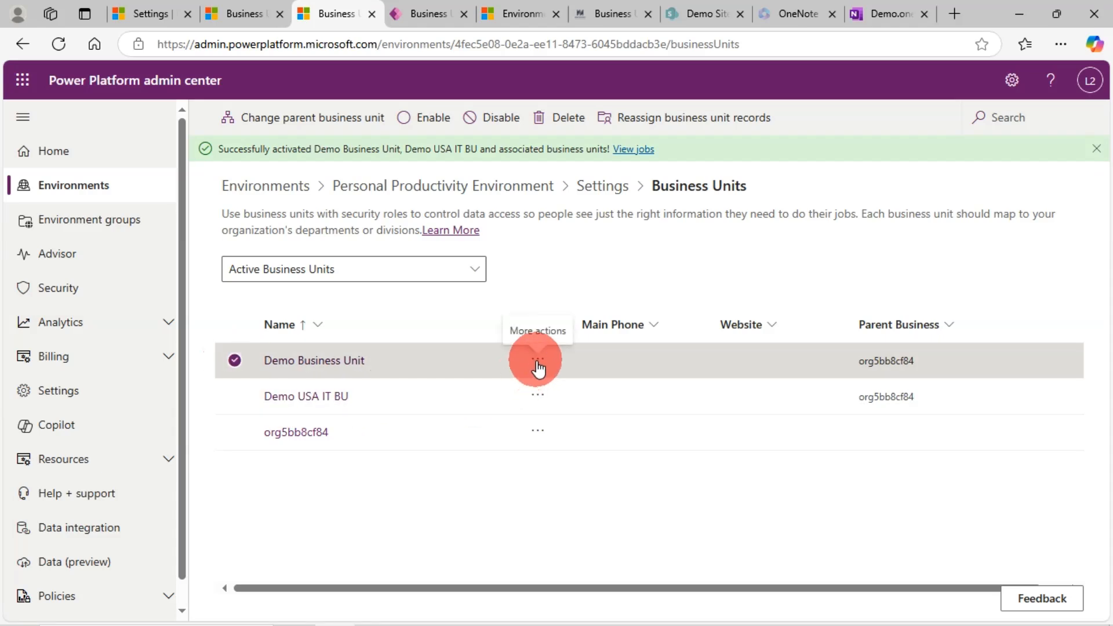
{"action": "left_click", "coordinate": [537, 362]}
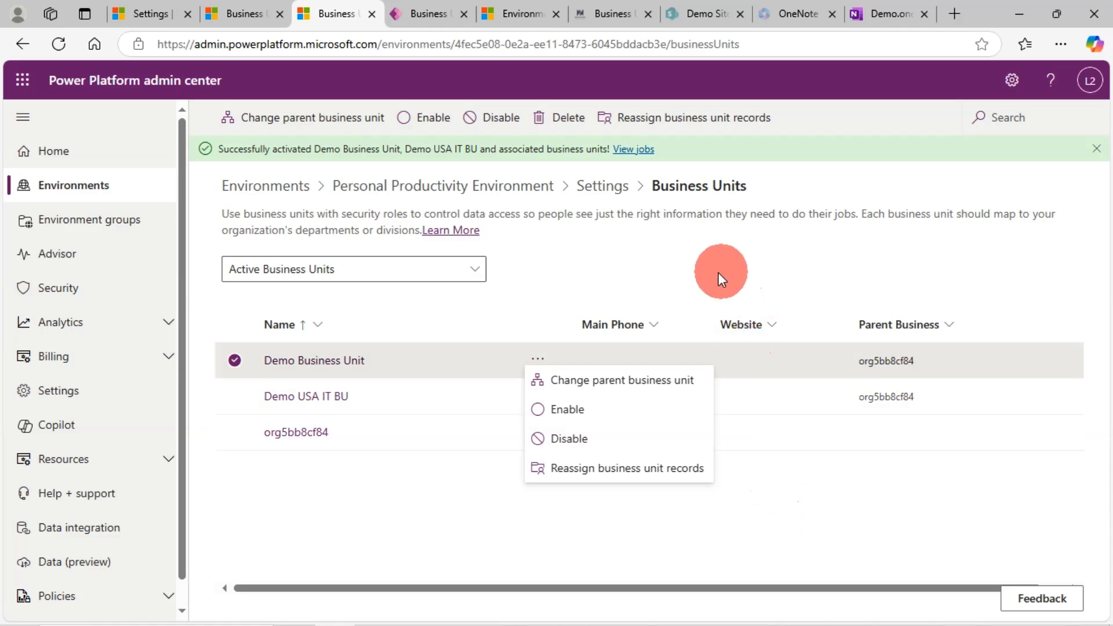
{"action": "left_click", "coordinate": [235, 361]}
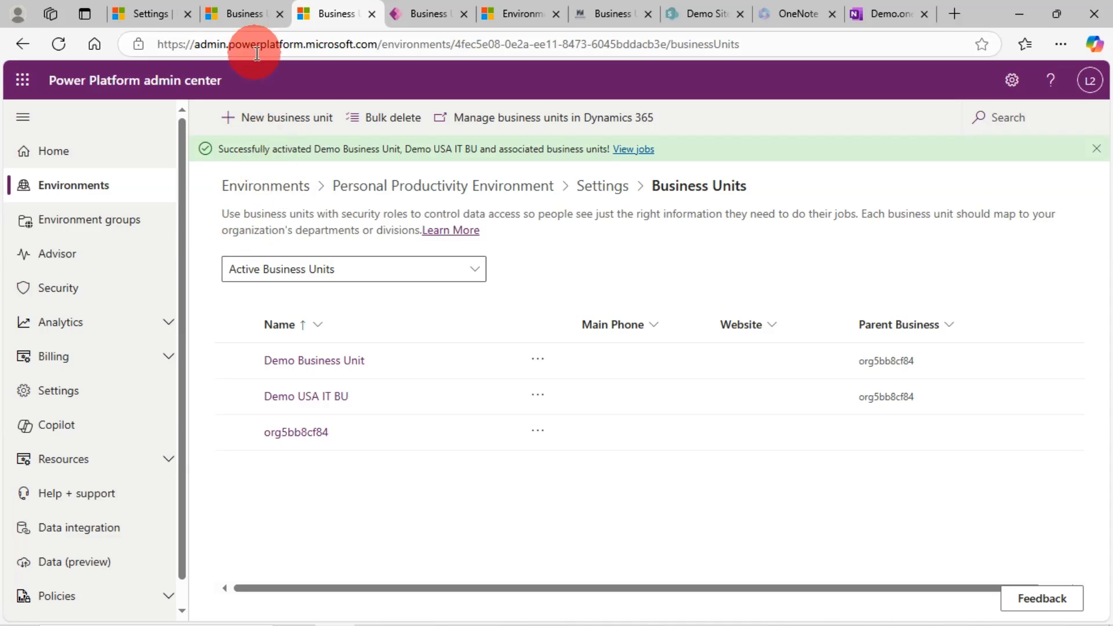
Open the full list of teams from the Personal Productivity Environment's access details.
{"action": "left_click", "coordinate": [238, 19]}
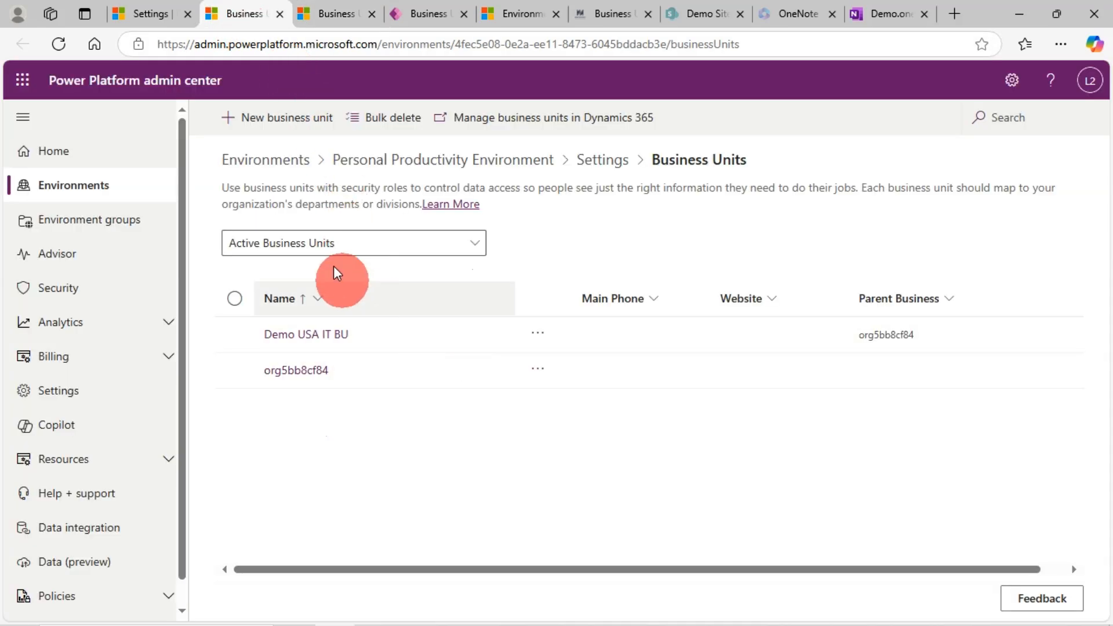
{"action": "left_click", "coordinate": [88, 189]}
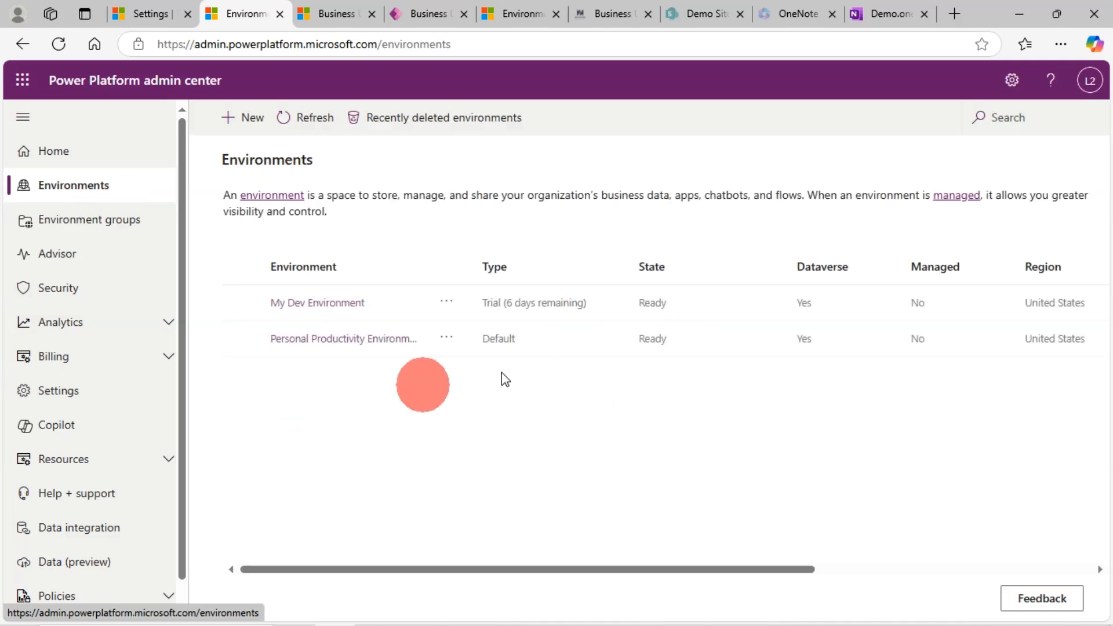
{"action": "left_click", "coordinate": [378, 347]}
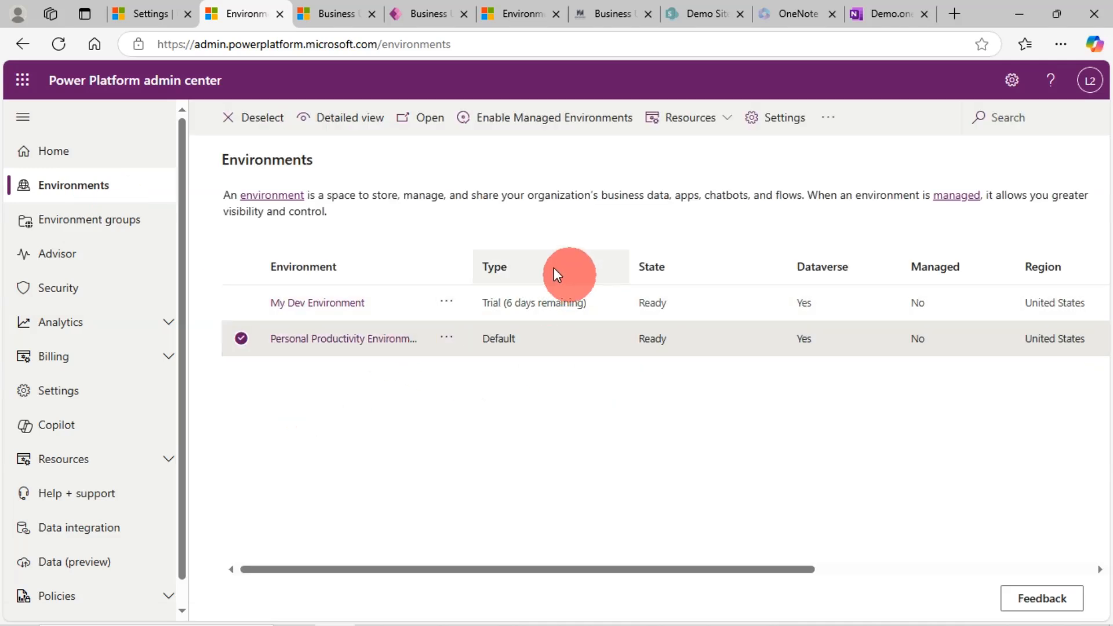
{"action": "left_click", "coordinate": [321, 341]}
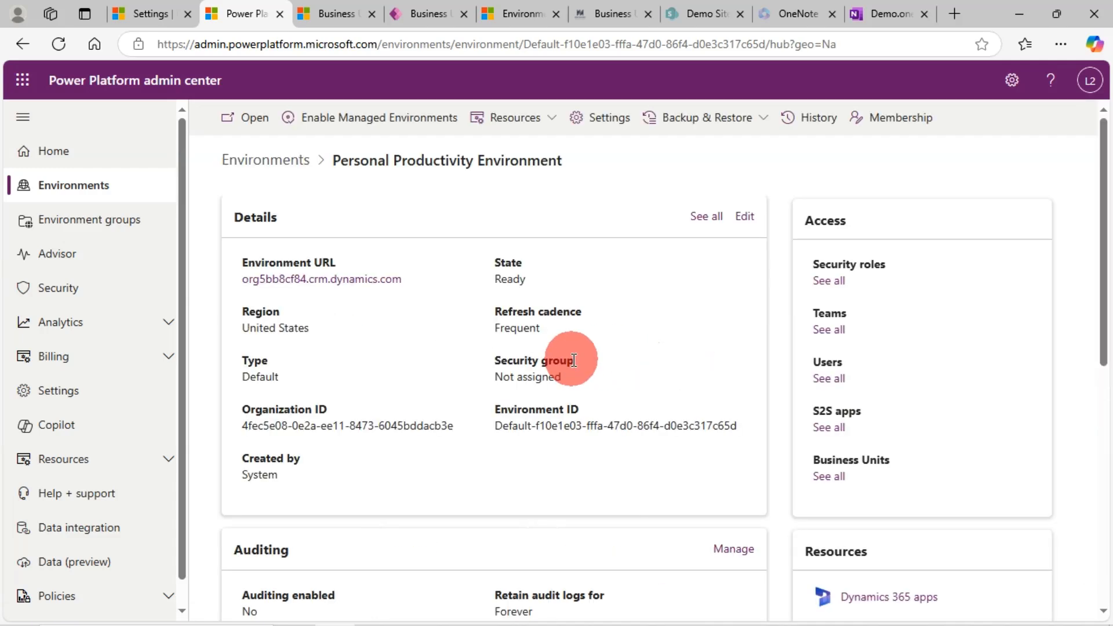
{"action": "scroll", "coordinate": [559, 407], "scroll_direction": "down", "scroll_amount": 3}
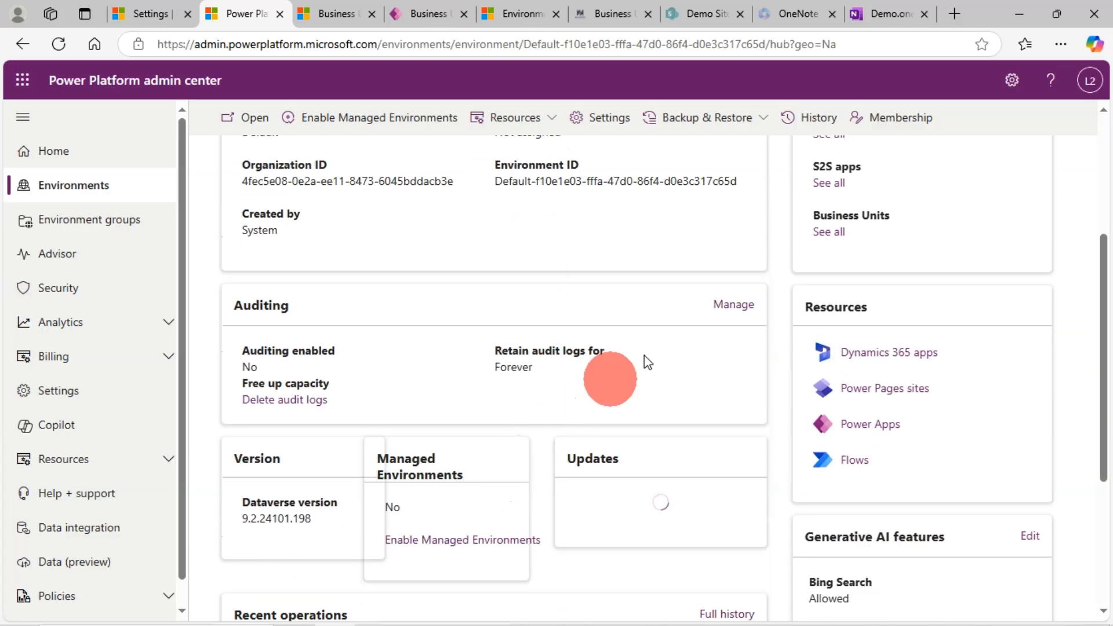
{"action": "scroll", "coordinate": [893, 399], "scroll_direction": "up", "scroll_amount": 2}
{"action": "left_click", "coordinate": [830, 248]}
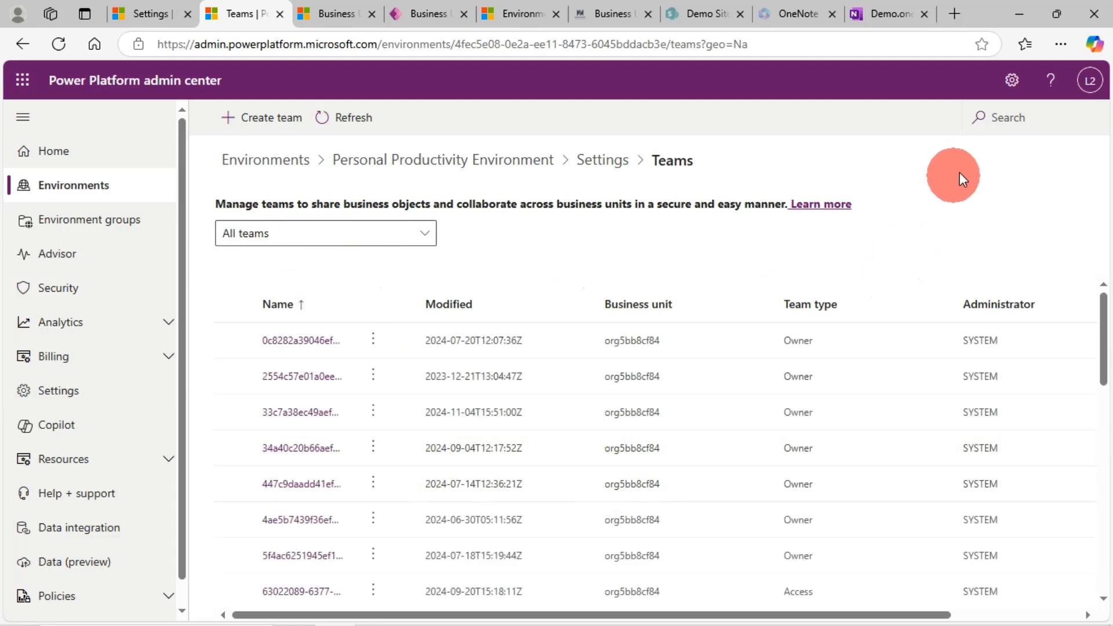
Search the teams for "demo" and open the owner team belonging to Demo Business Unit.
{"action": "left_click", "coordinate": [996, 118]}
{"action": "type", "text": "de"}
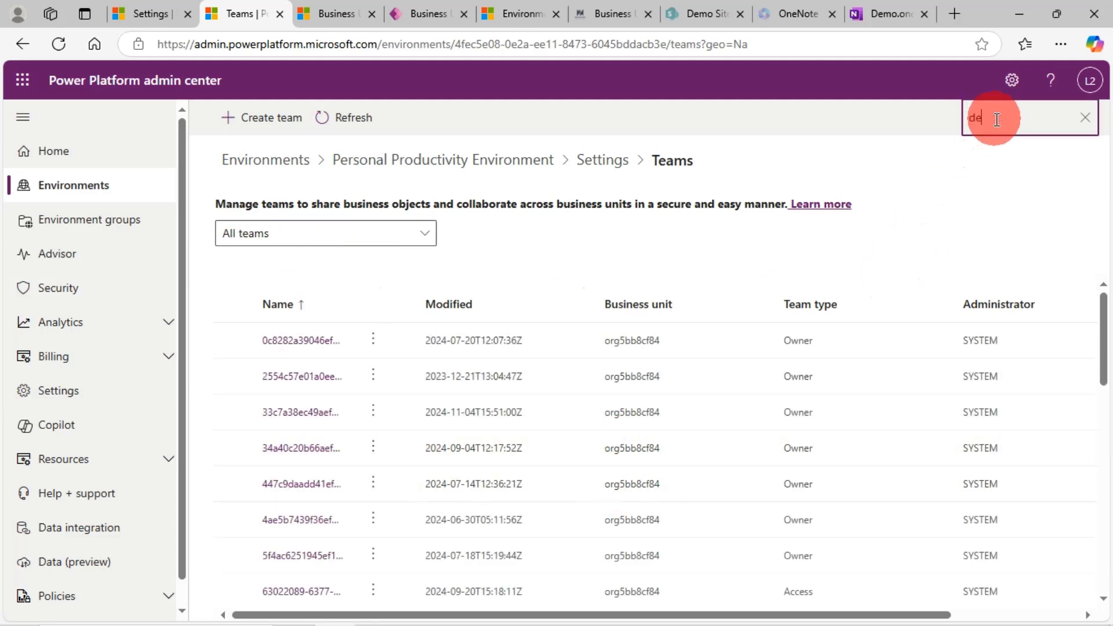
{"action": "type", "text": "mo"}
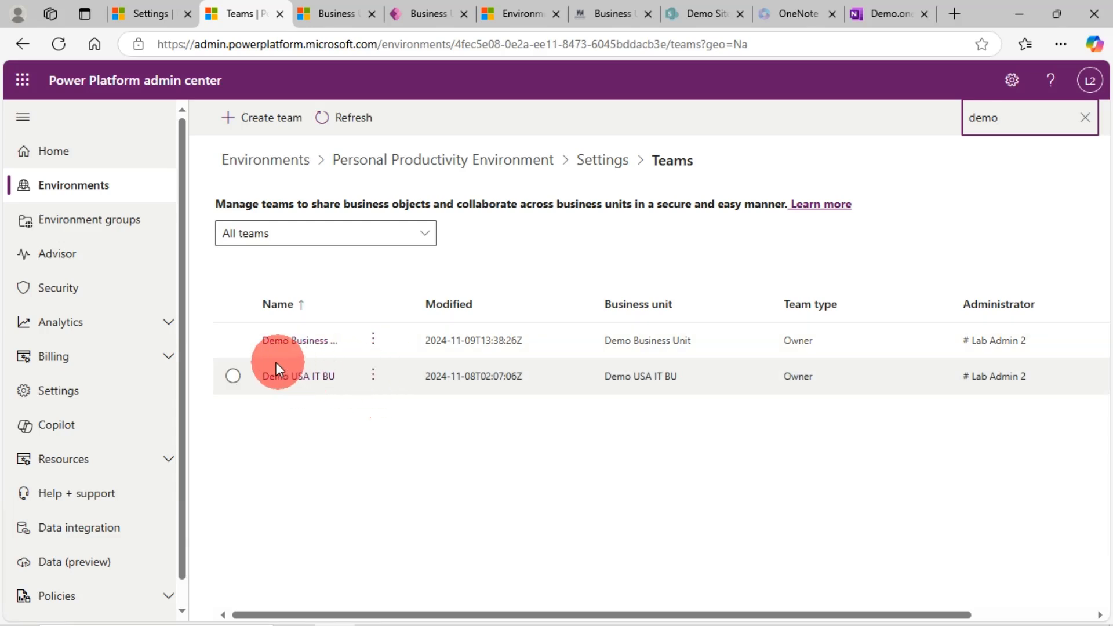
{"action": "left_click", "coordinate": [232, 341]}
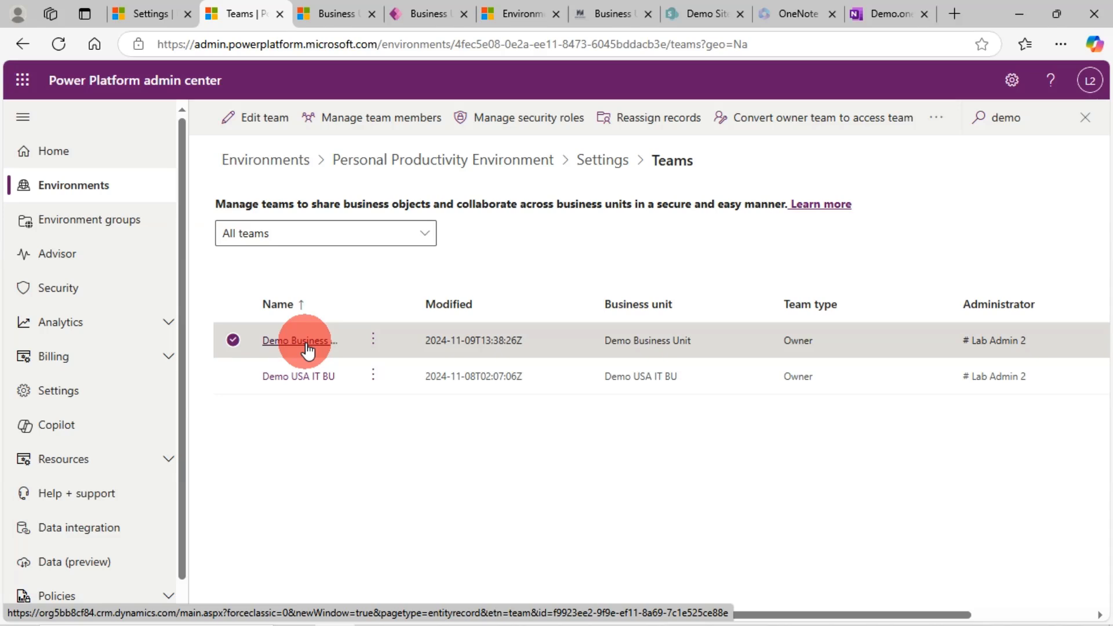
{"action": "left_click", "coordinate": [306, 343]}
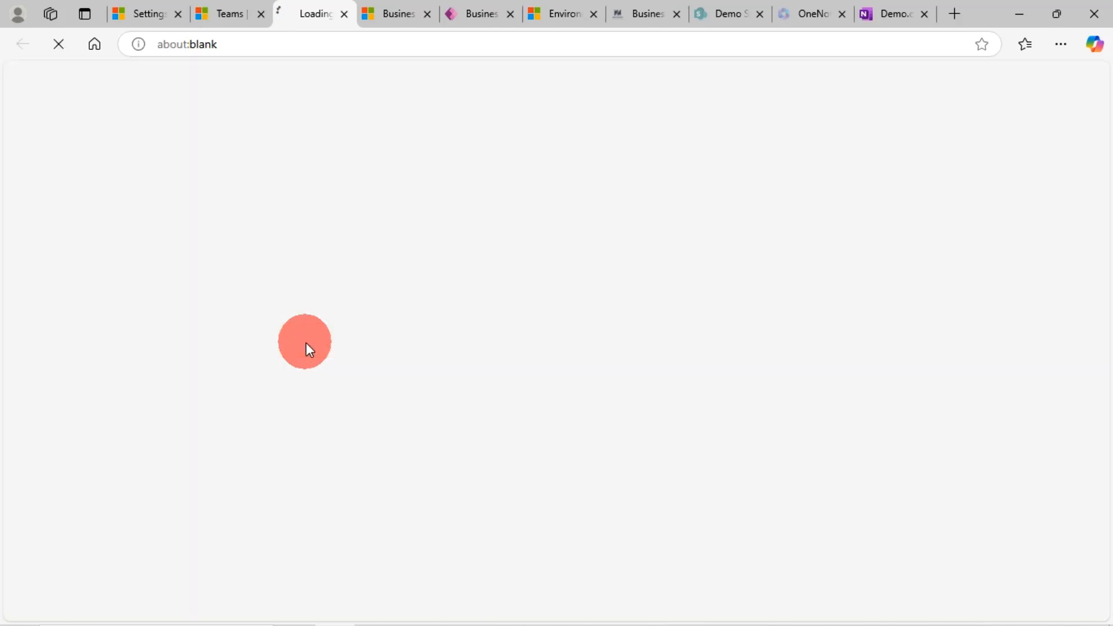